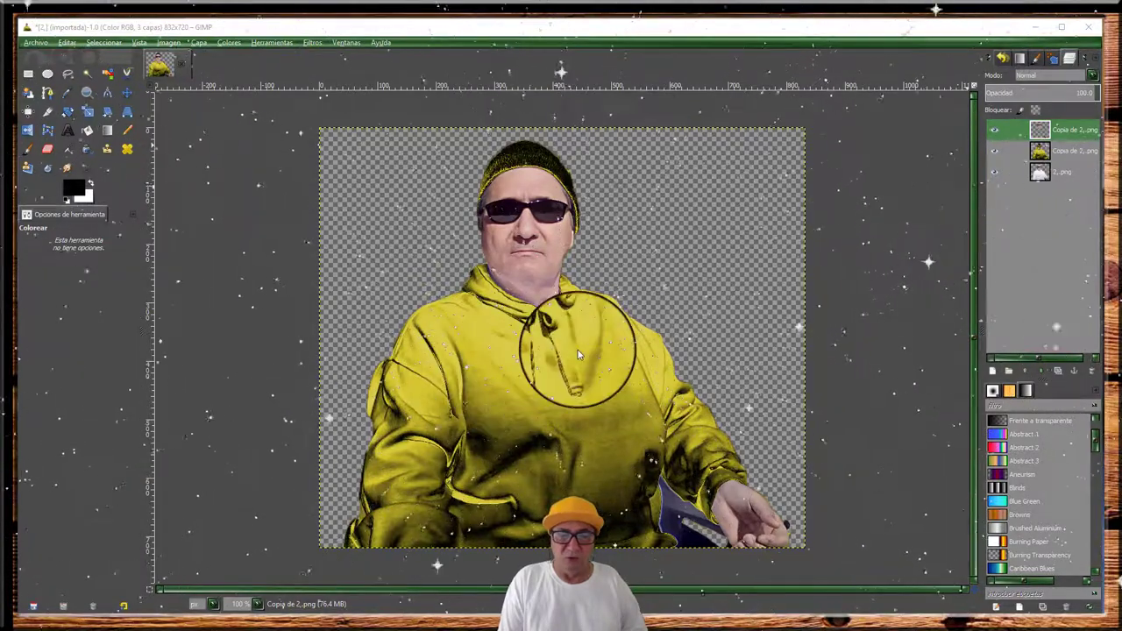
Step: Toggle the yellow layer's visibility off and on to compare it with the original cutout
click(993, 153)
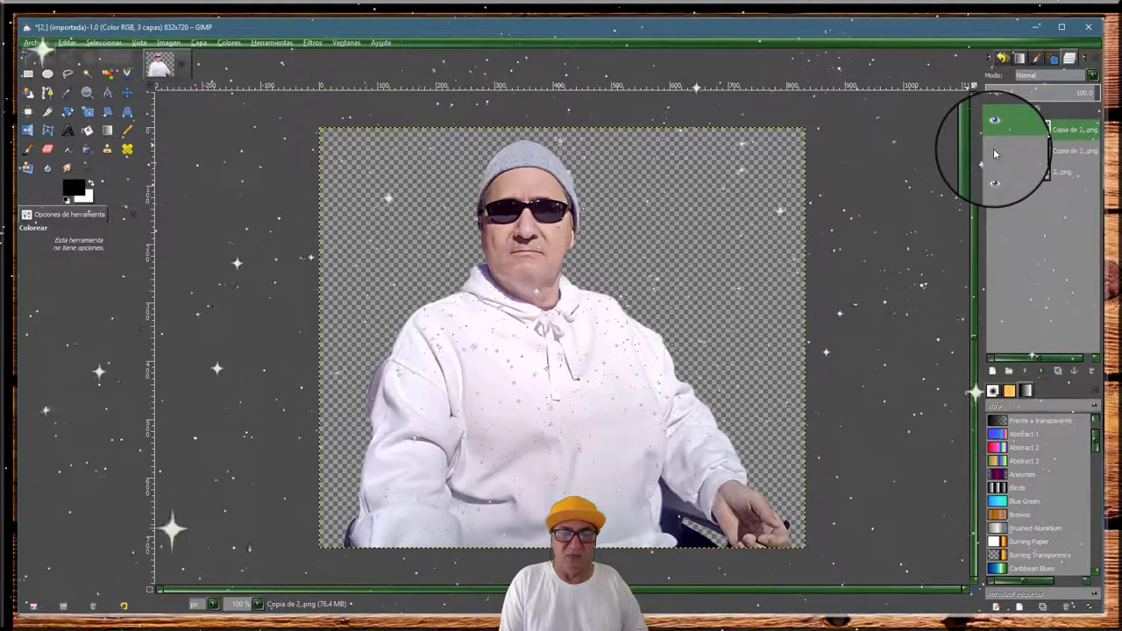
click(994, 152)
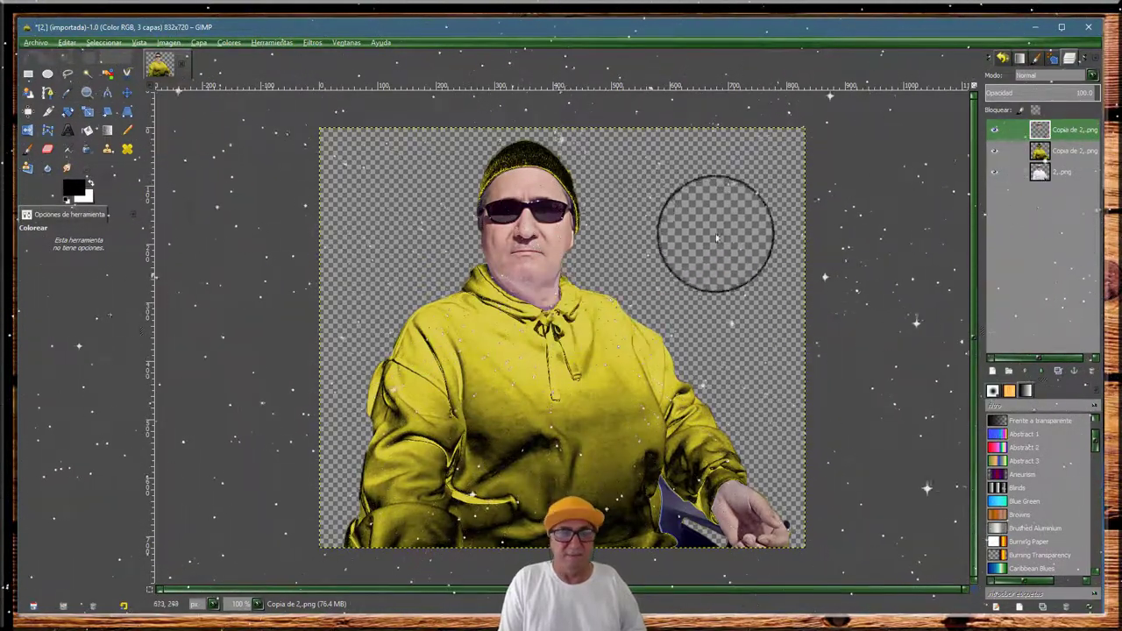
click(996, 152)
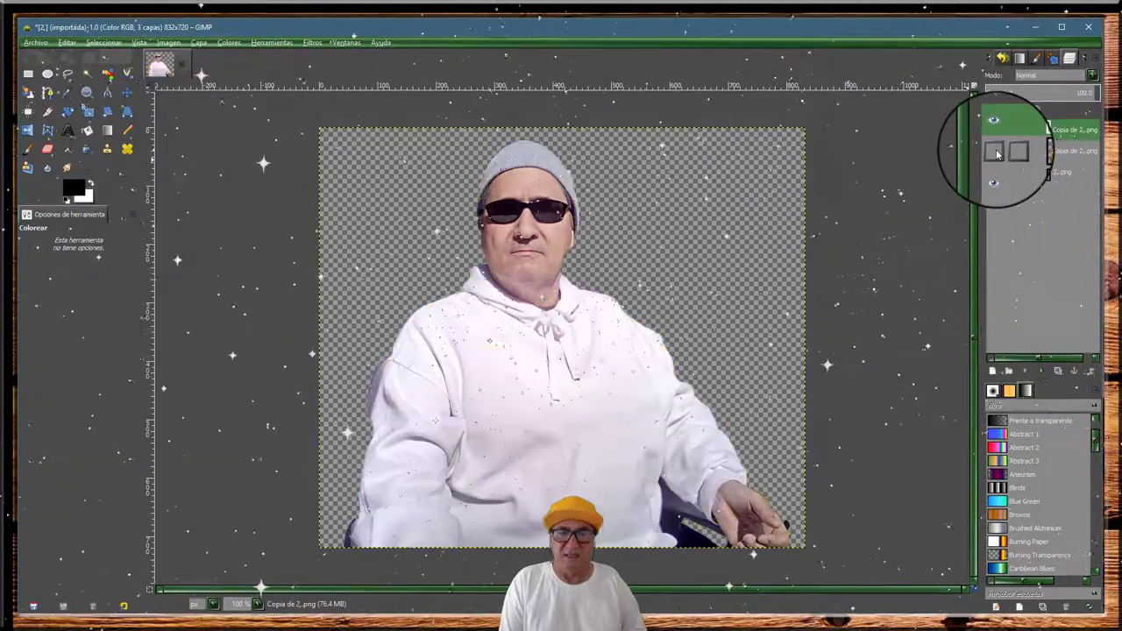
click(995, 153)
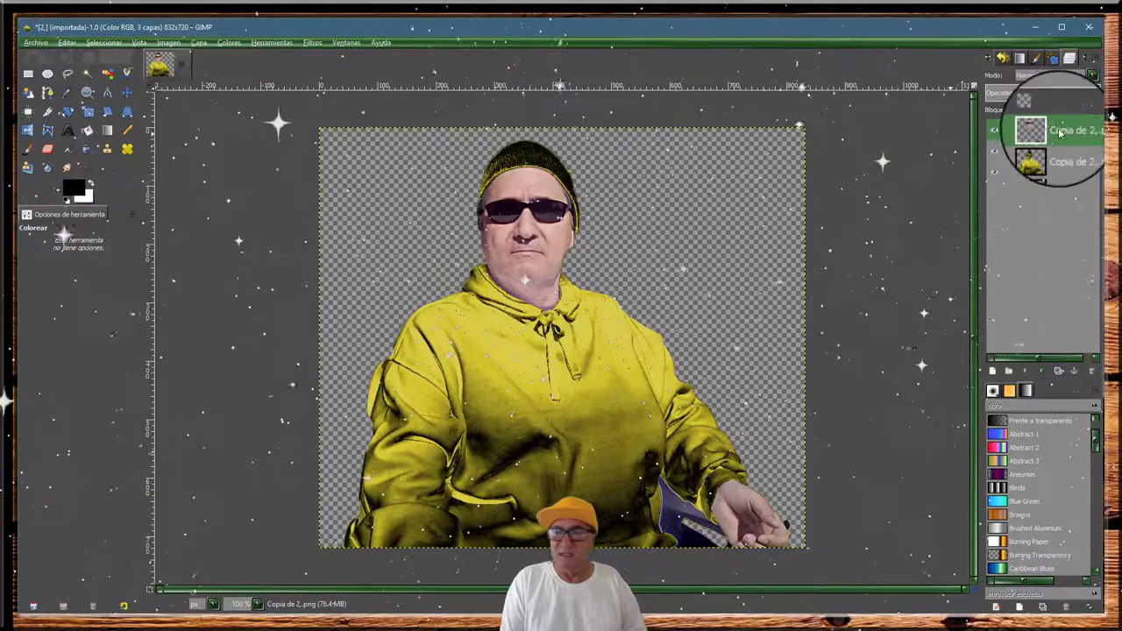
Step: Delete the yellow 'Copia de 2..png' copy layers from the Layers panel
click(1081, 152)
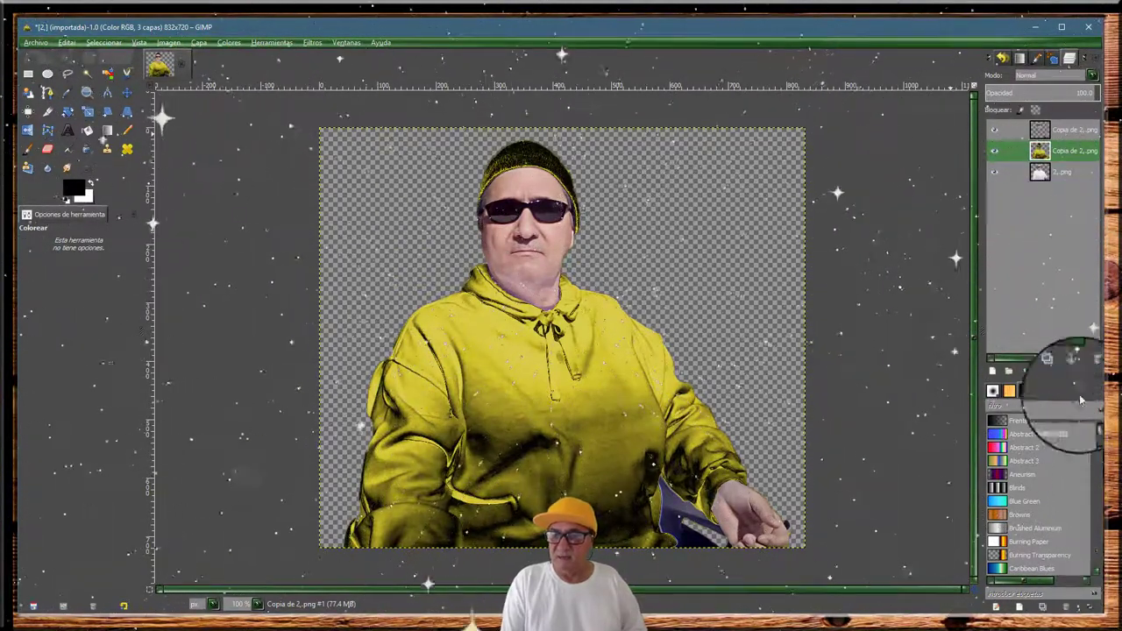
click(1092, 372)
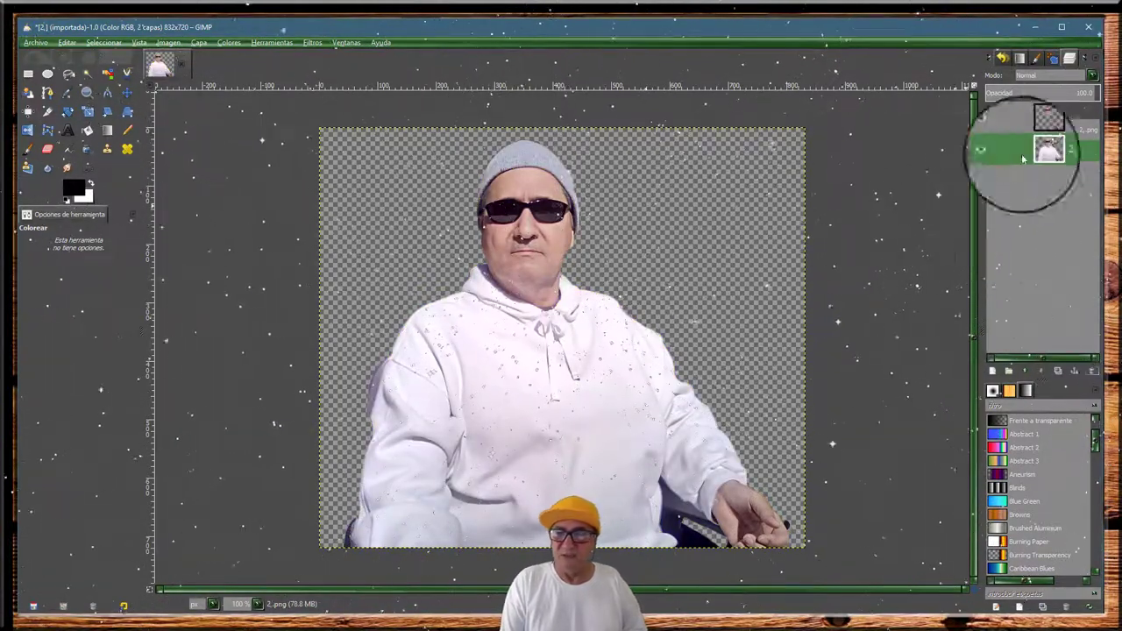
click(1063, 129)
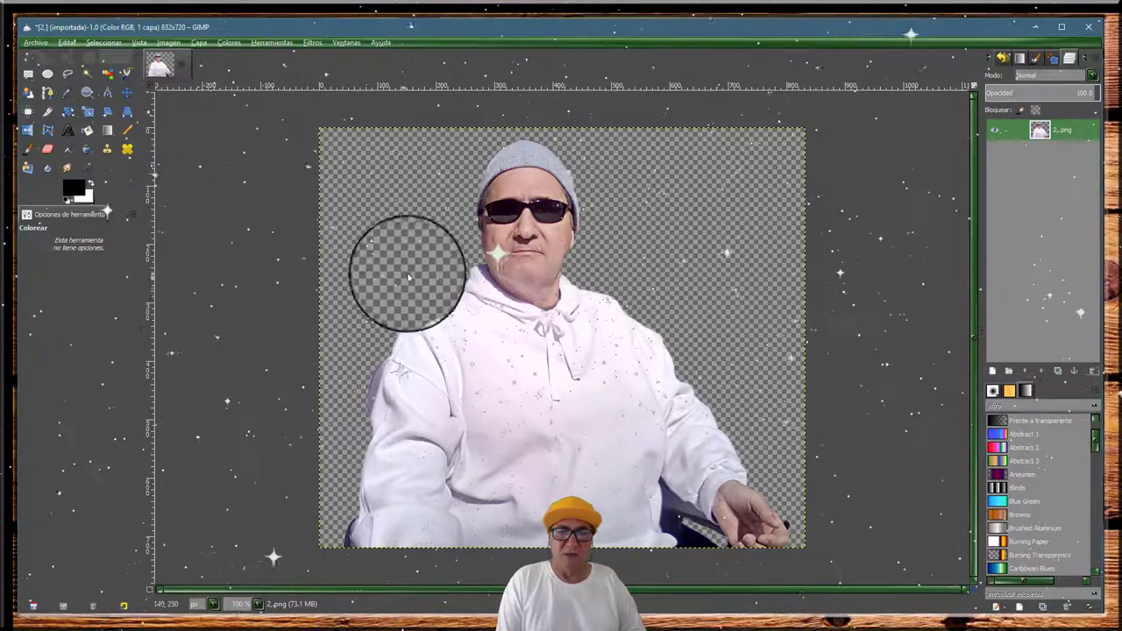
Step: Duplicate the white-hoodie cutout layer with Duplicar capa
right_click(1041, 129)
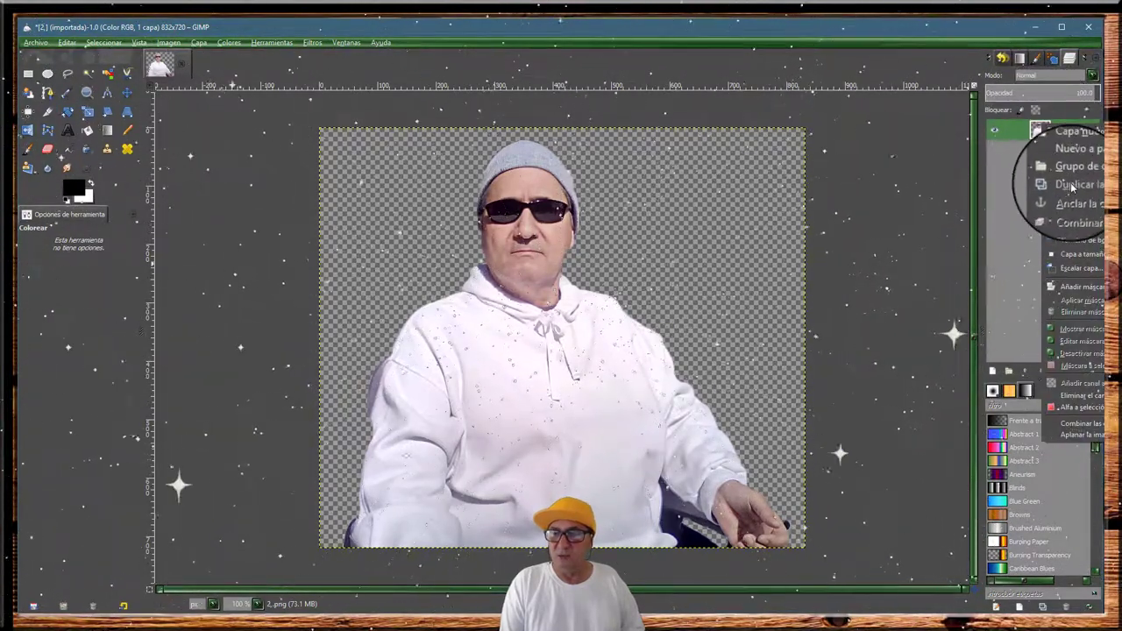
click(1070, 182)
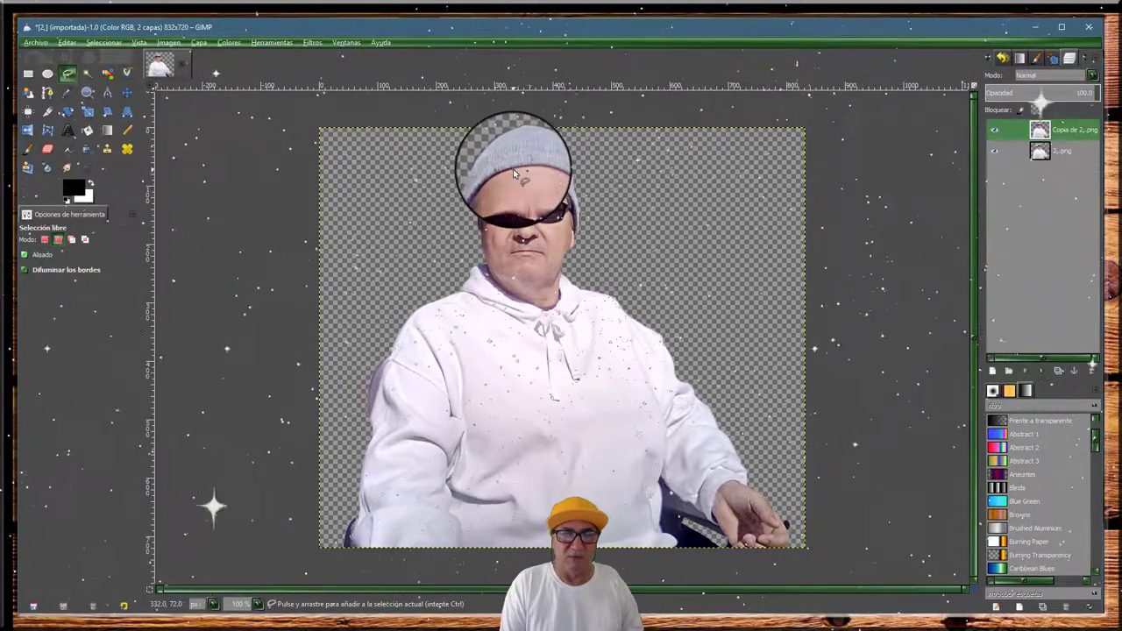
Step: Outline the face along the cap and neck with Free Select, then zoom to 200%
drag(515, 174, 545, 173)
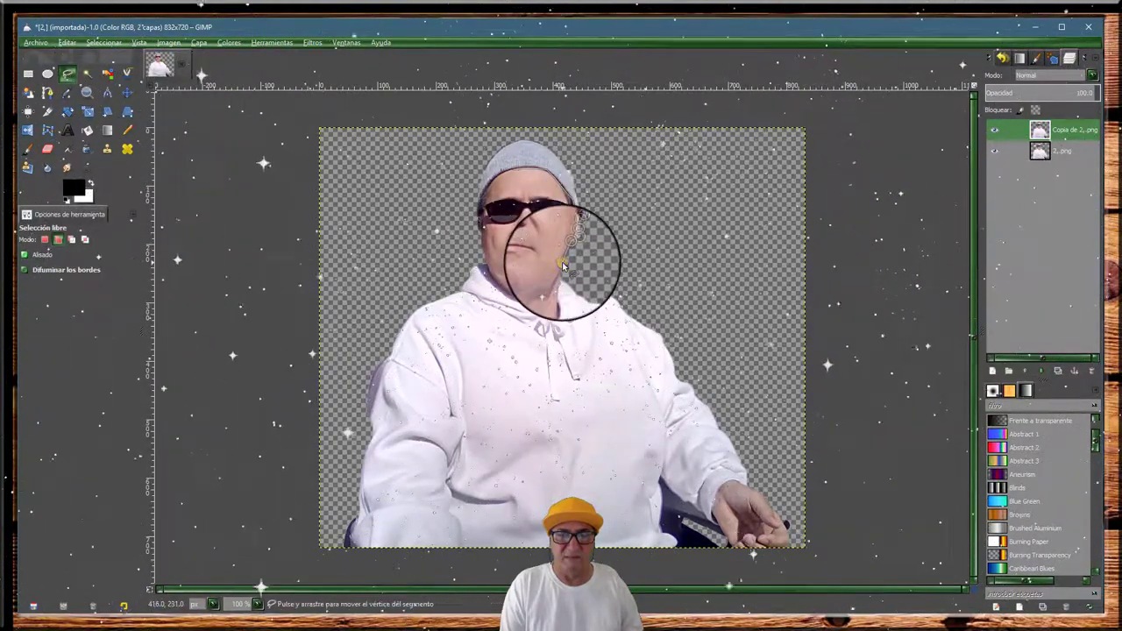
drag(558, 286, 557, 307)
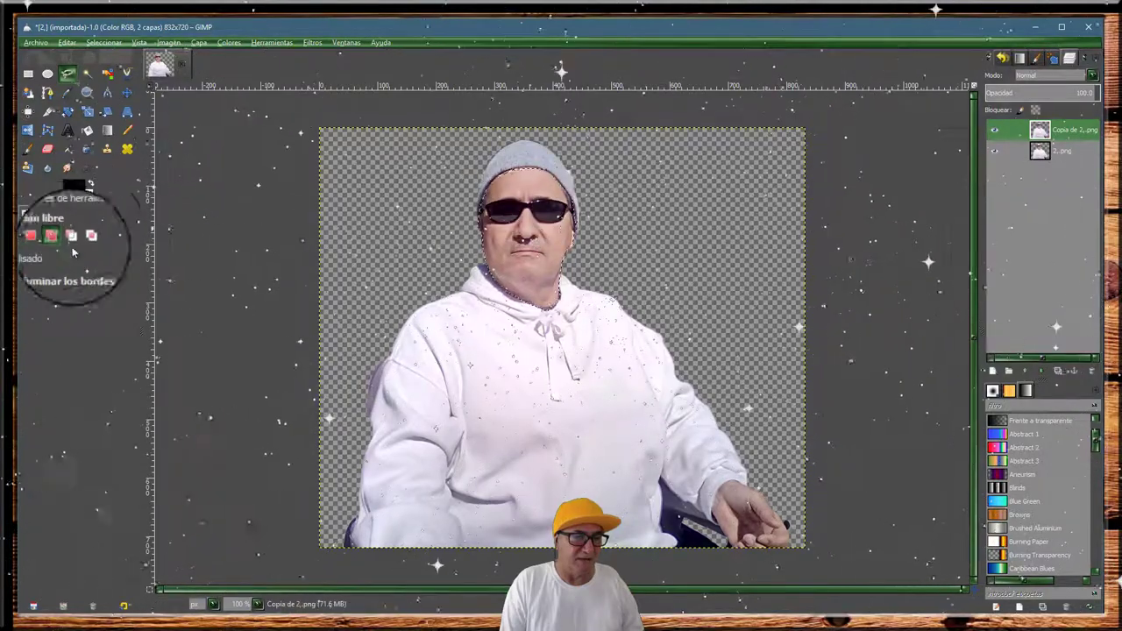
key(2)
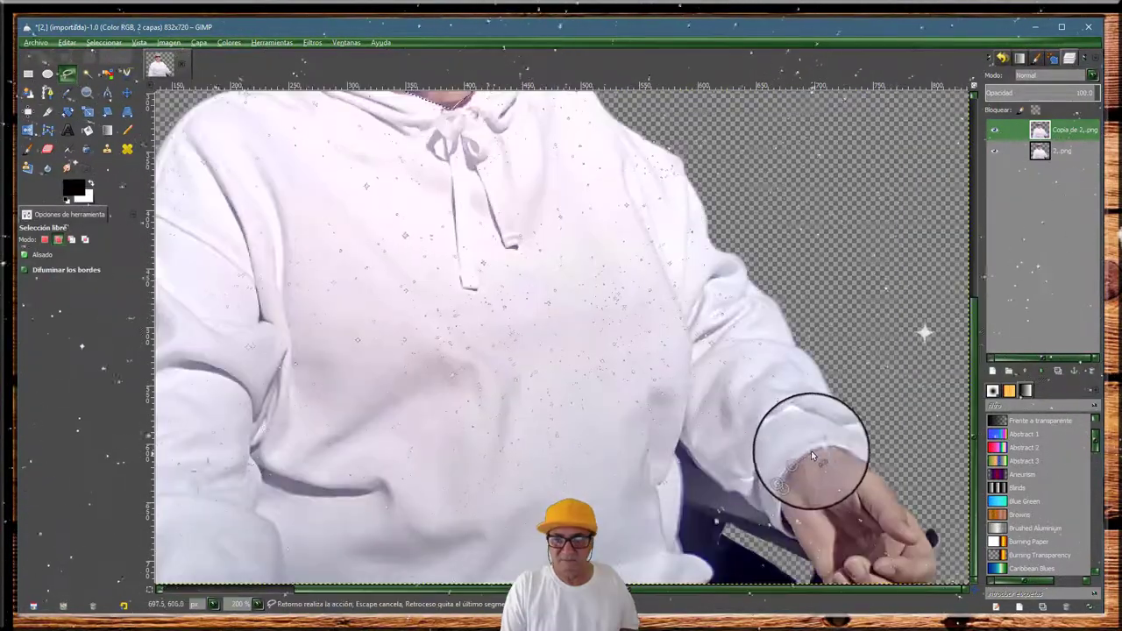
Step: Trace the outline around the hand, fingertips, sleeve edge and wrist
click(826, 454)
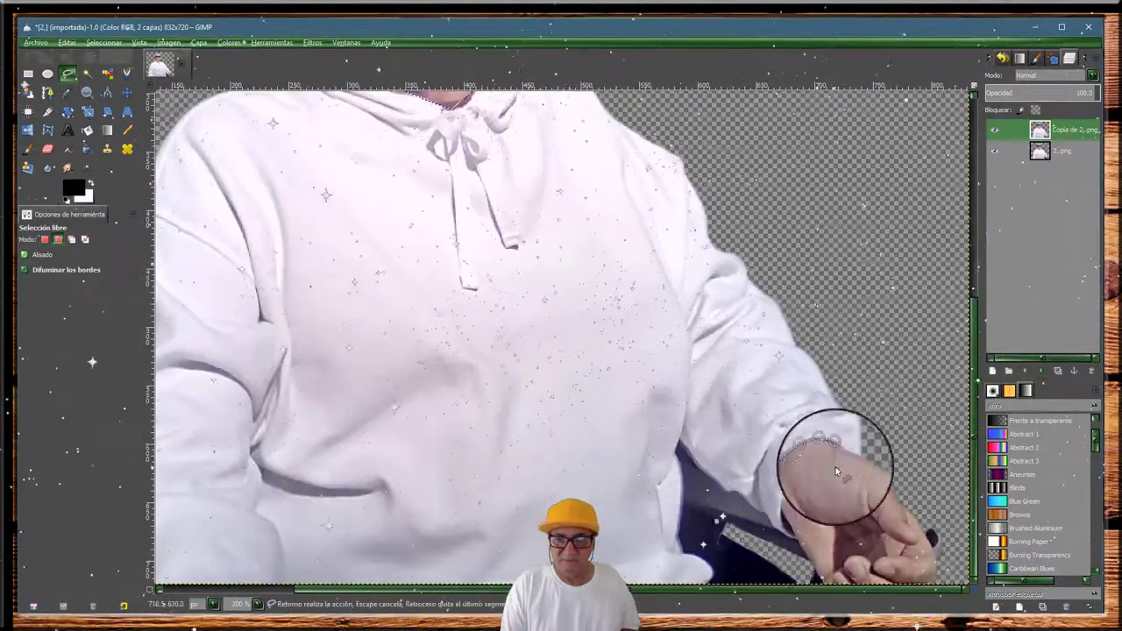
click(885, 482)
click(903, 499)
click(914, 524)
click(936, 517)
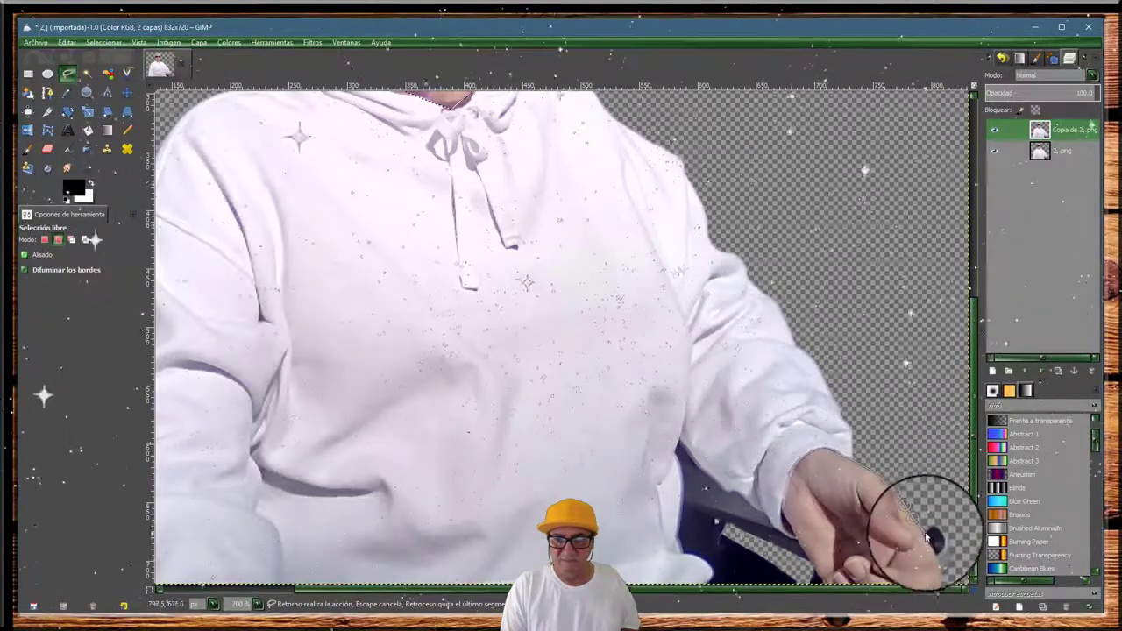
click(945, 530)
click(945, 544)
click(938, 555)
click(931, 578)
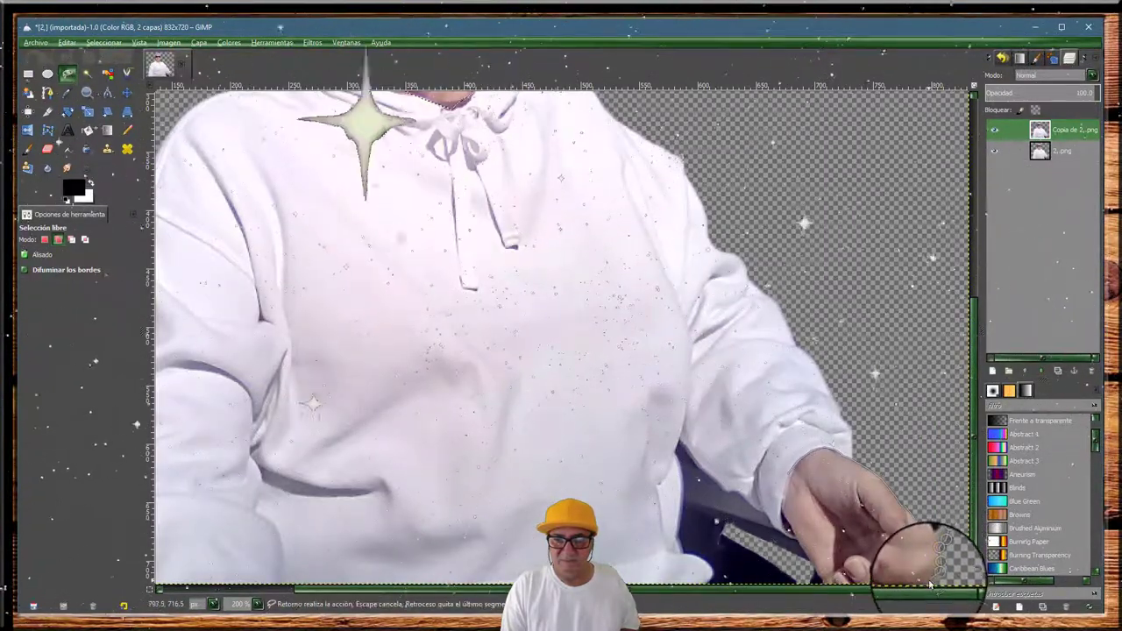
click(868, 583)
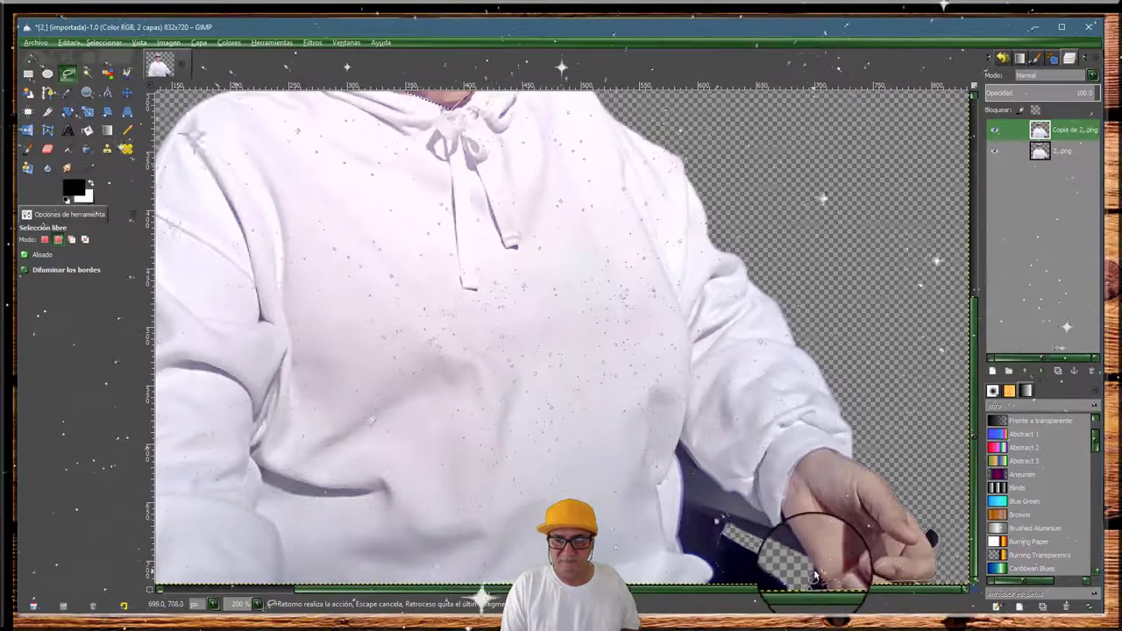
click(776, 560)
click(740, 537)
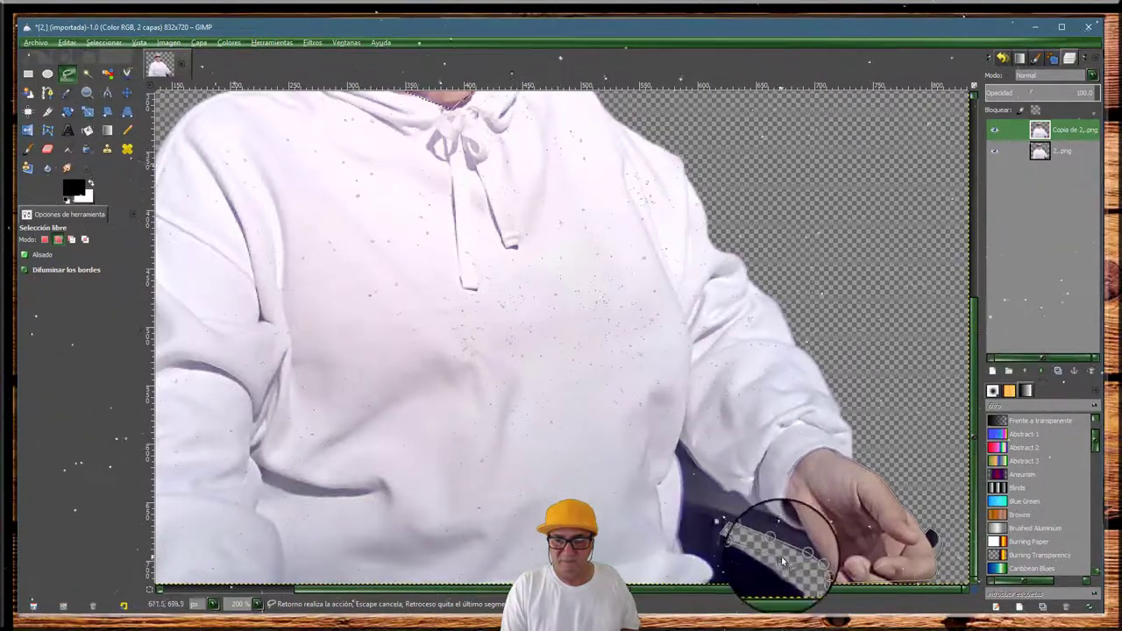
click(706, 567)
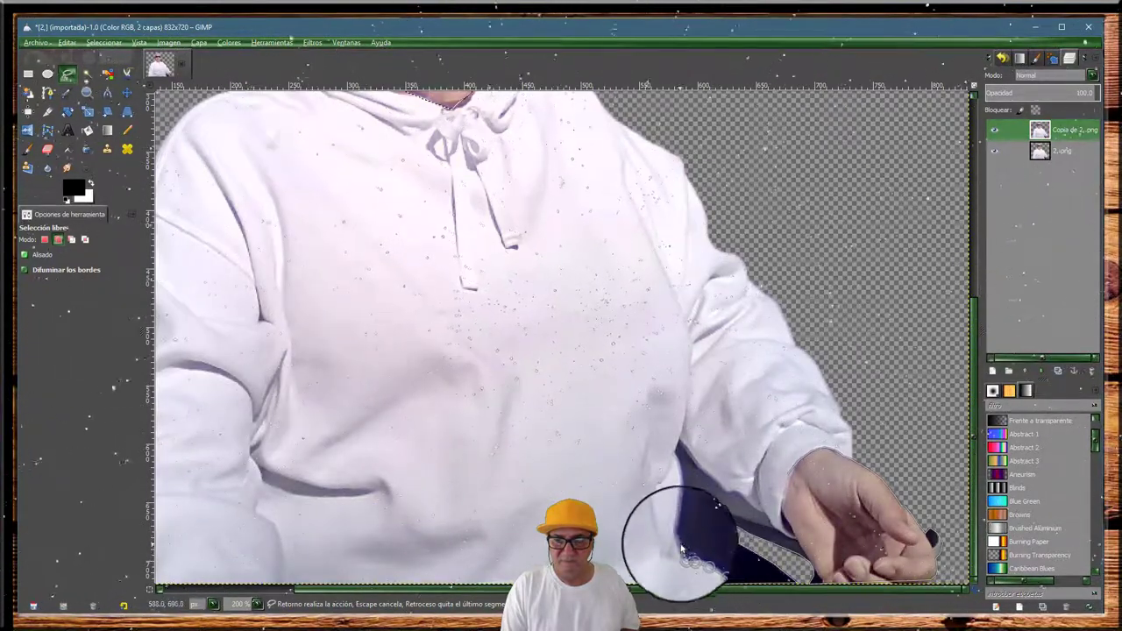
click(688, 530)
click(671, 478)
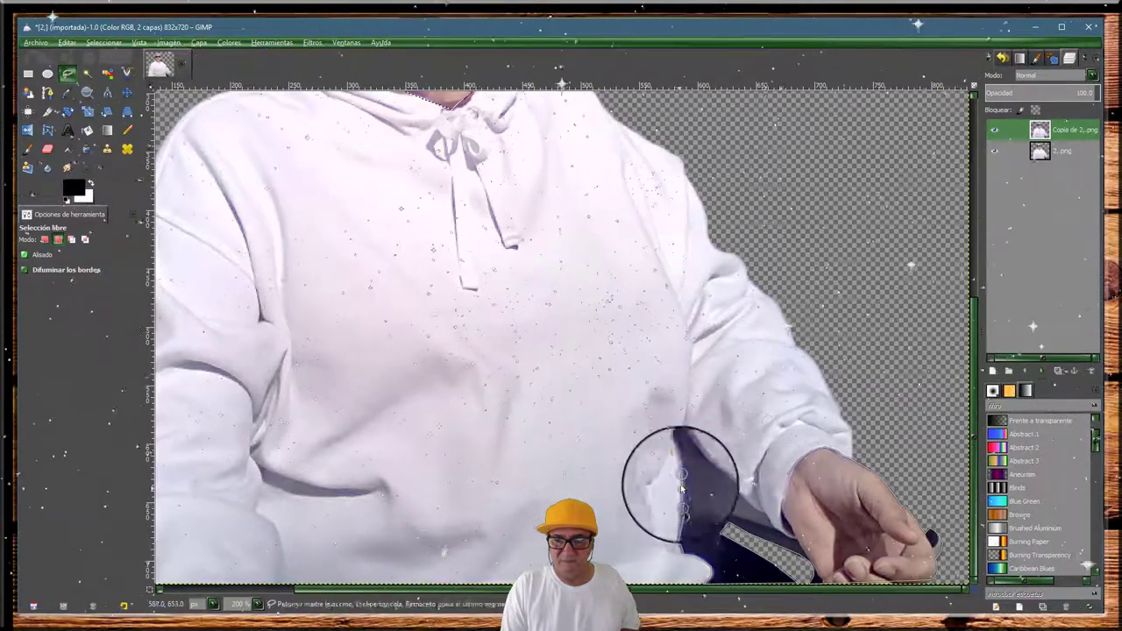
click(664, 438)
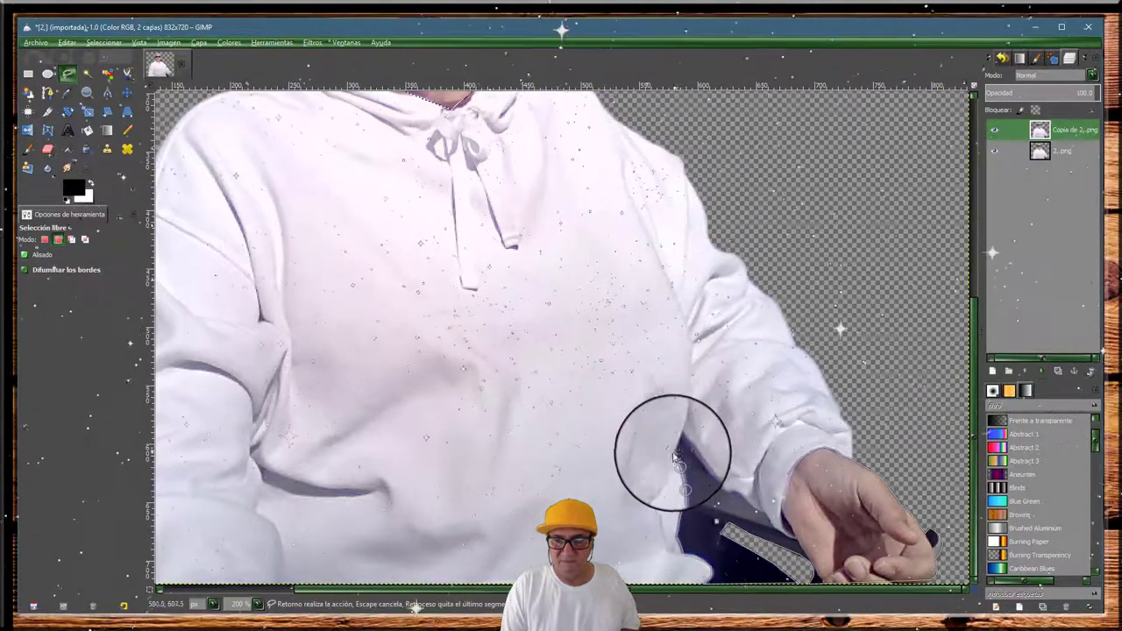
click(732, 483)
click(753, 505)
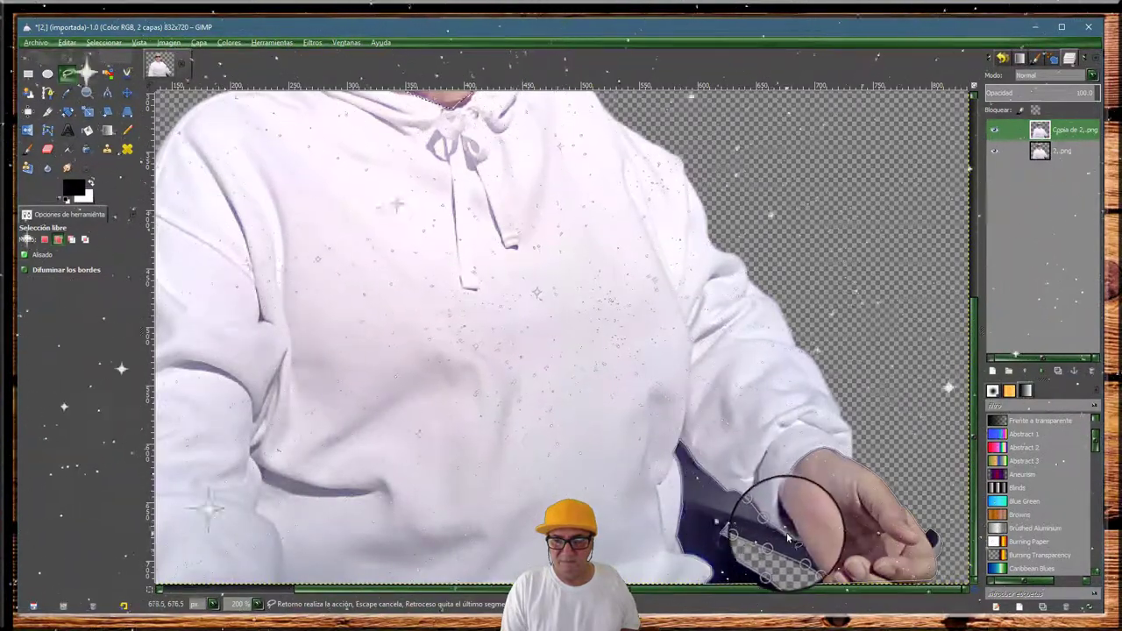
click(778, 518)
click(787, 487)
click(788, 467)
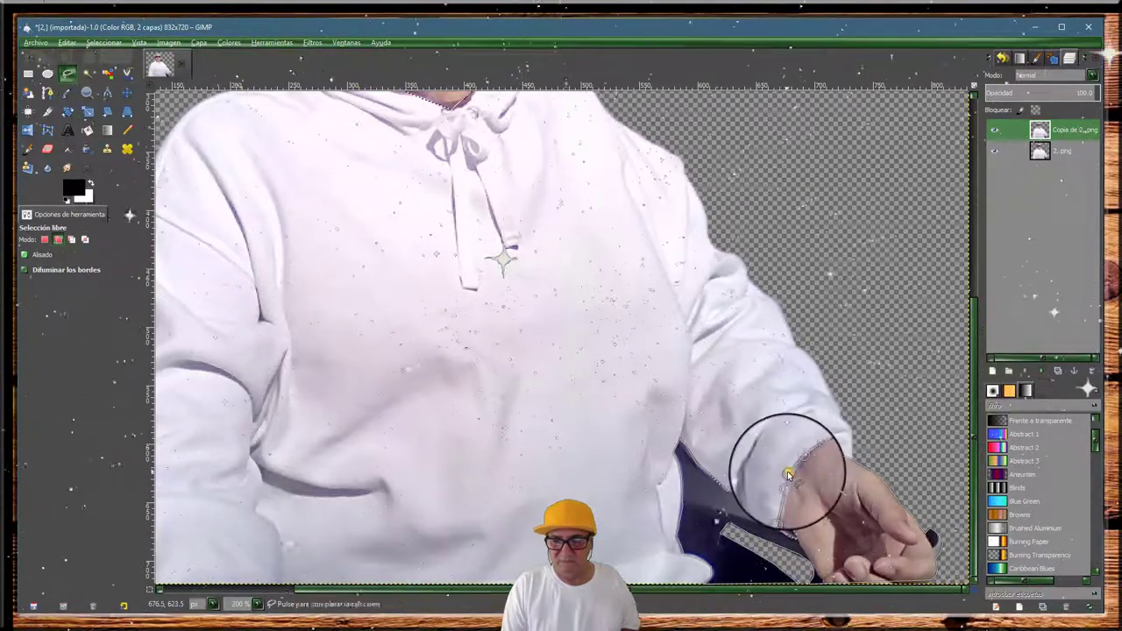
Step: Commit the outline as a selection and return the zoom to 100%
key(Return)
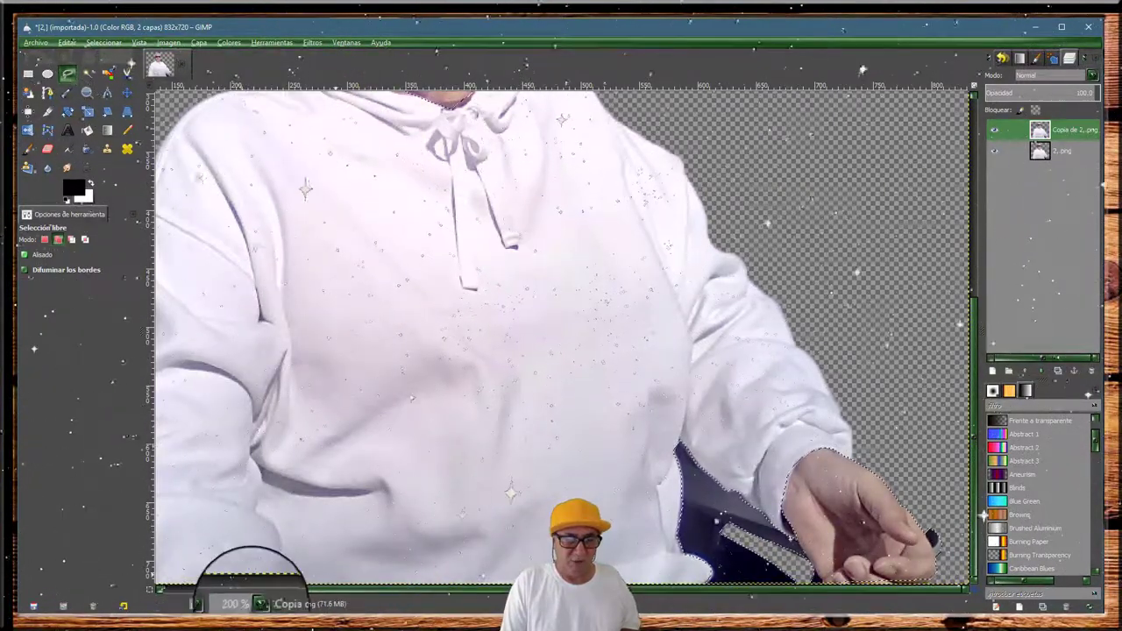
click(256, 605)
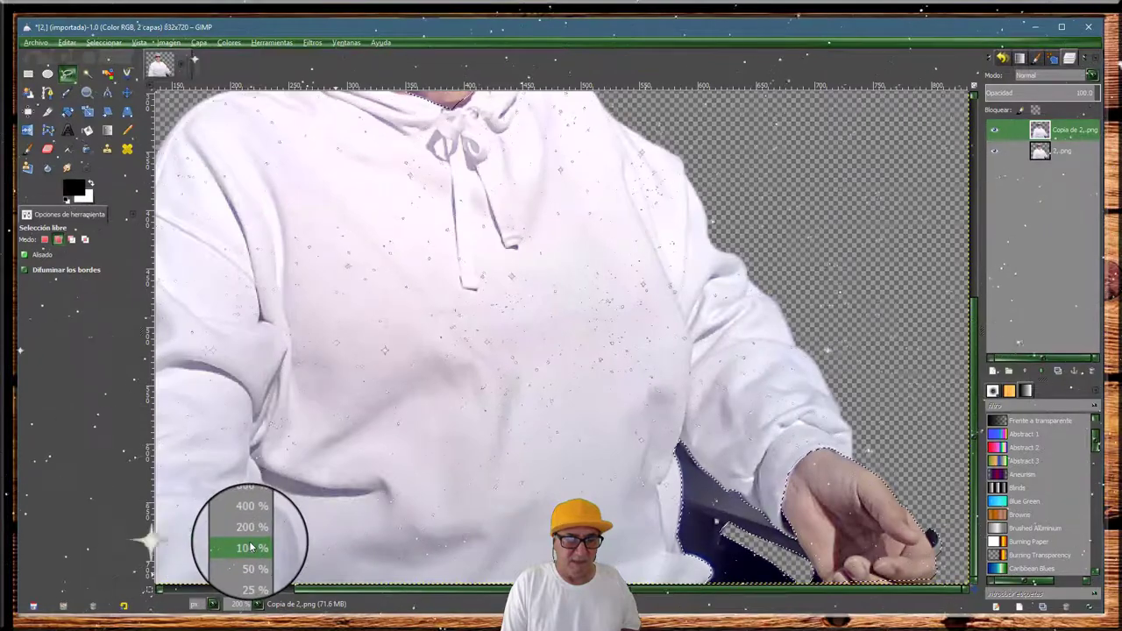
click(250, 547)
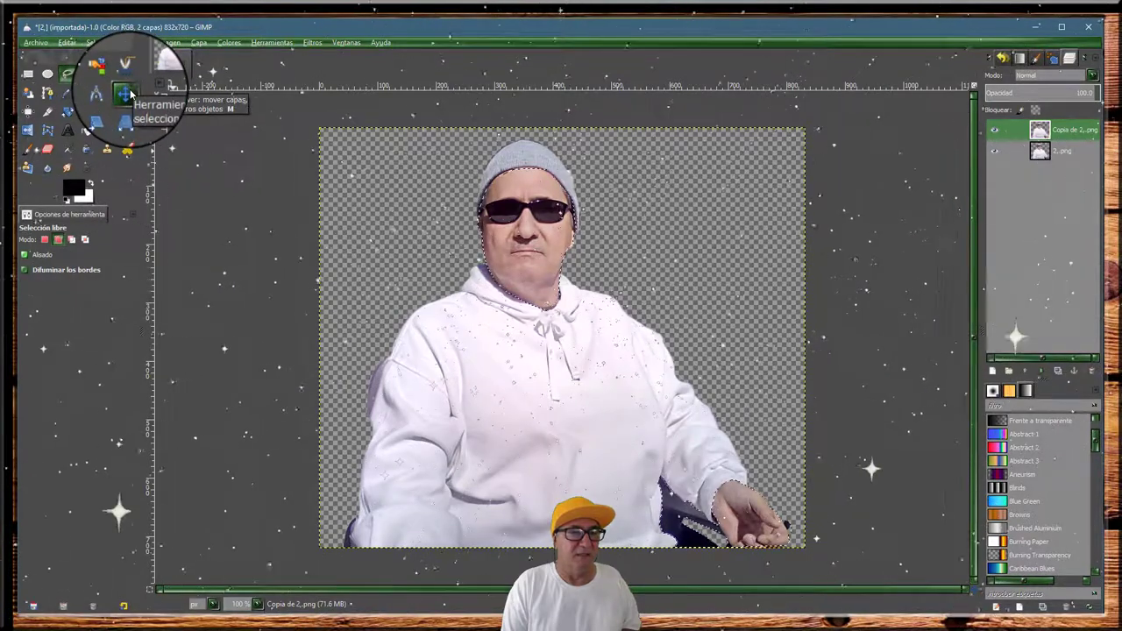
Step: Set the Move tool to affect the active layer and invert the selection
click(127, 94)
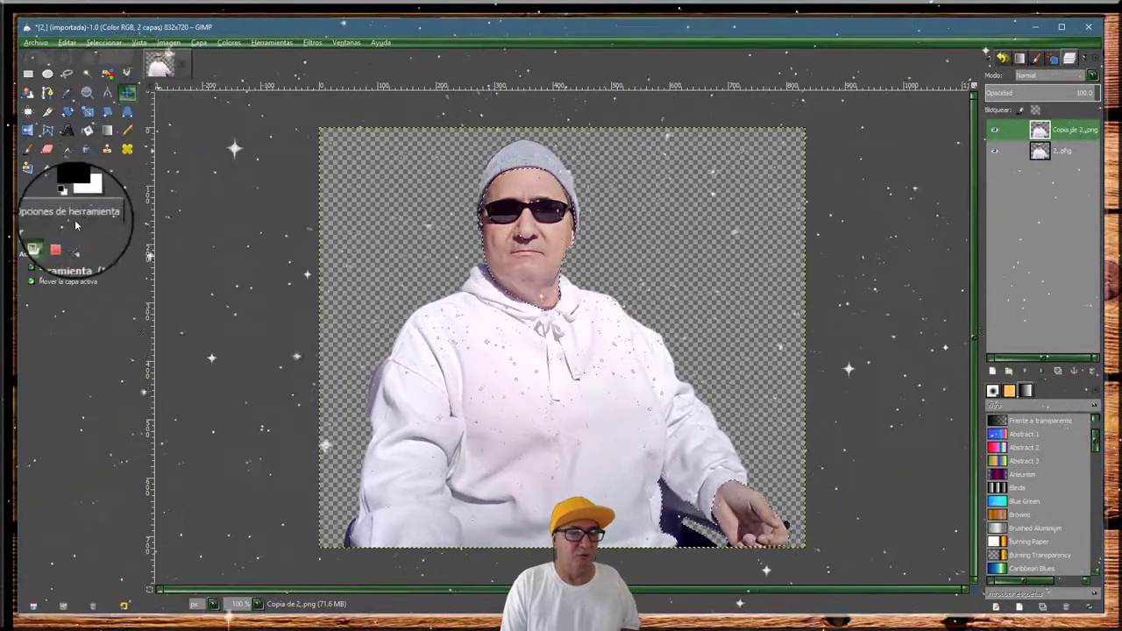
click(31, 282)
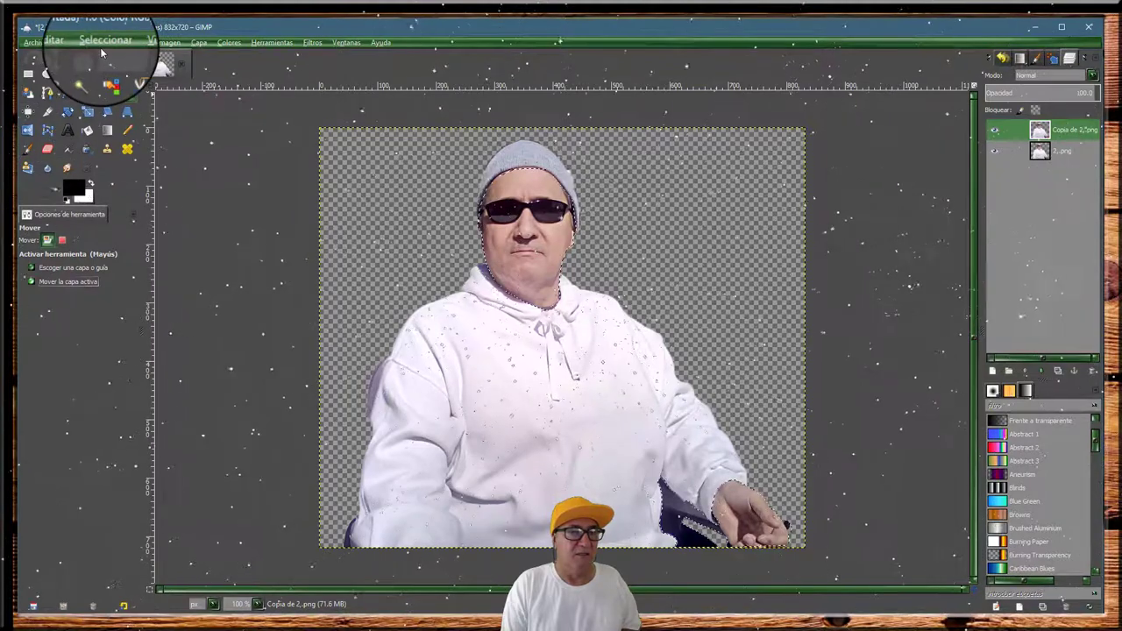
click(102, 44)
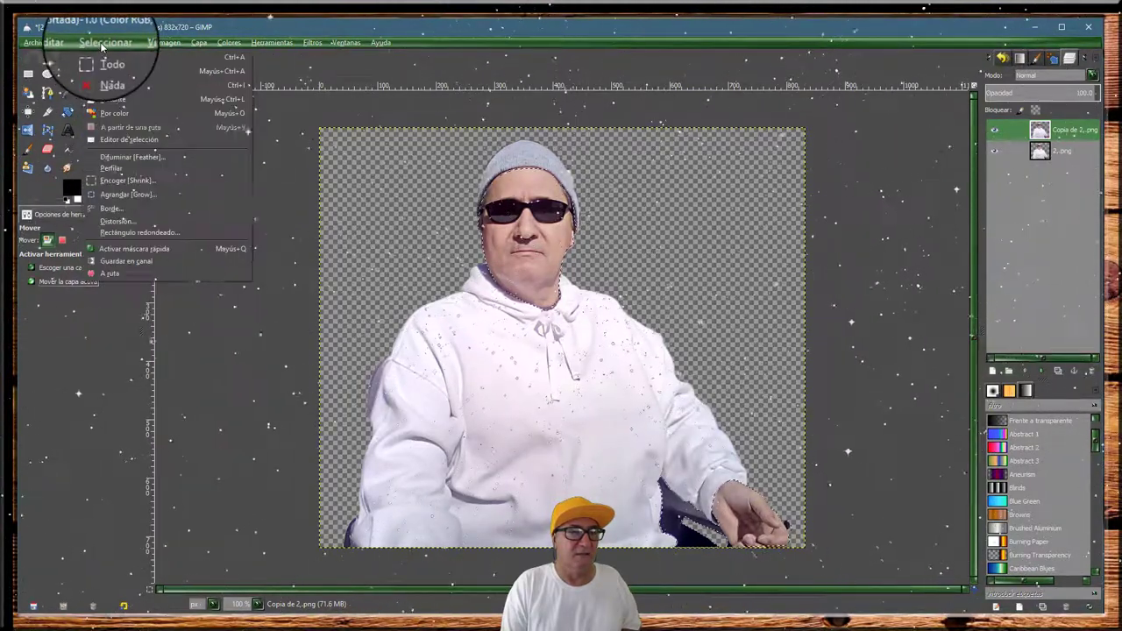
click(112, 91)
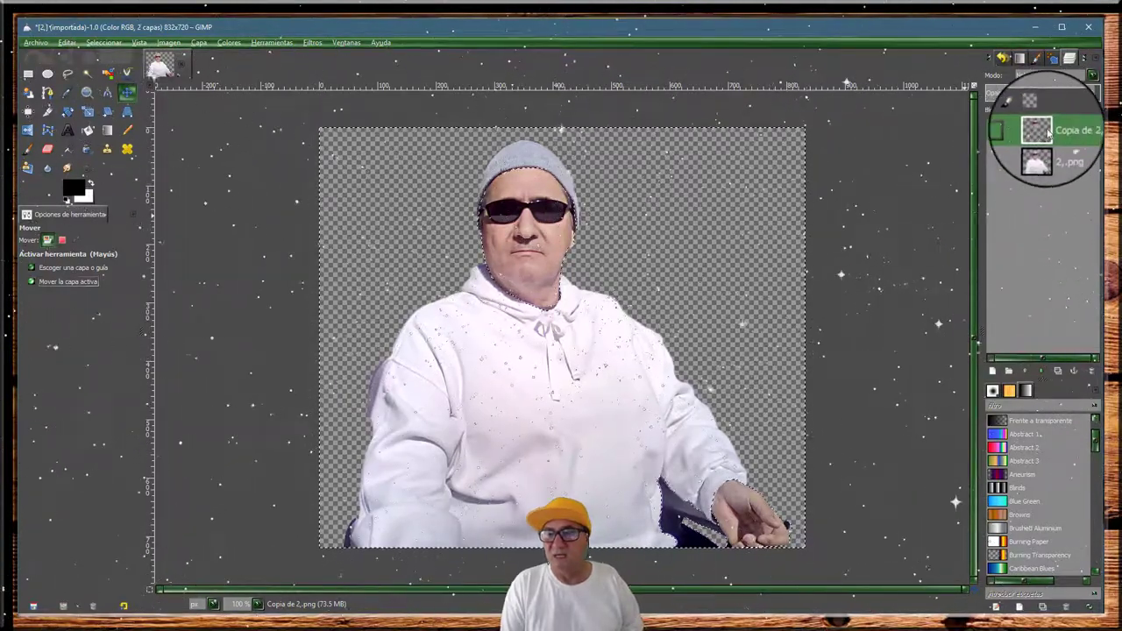
Step: Compare the layers by toggling the bottom layer's visibility, and discard the selection with Seleccionar > Nada
click(994, 151)
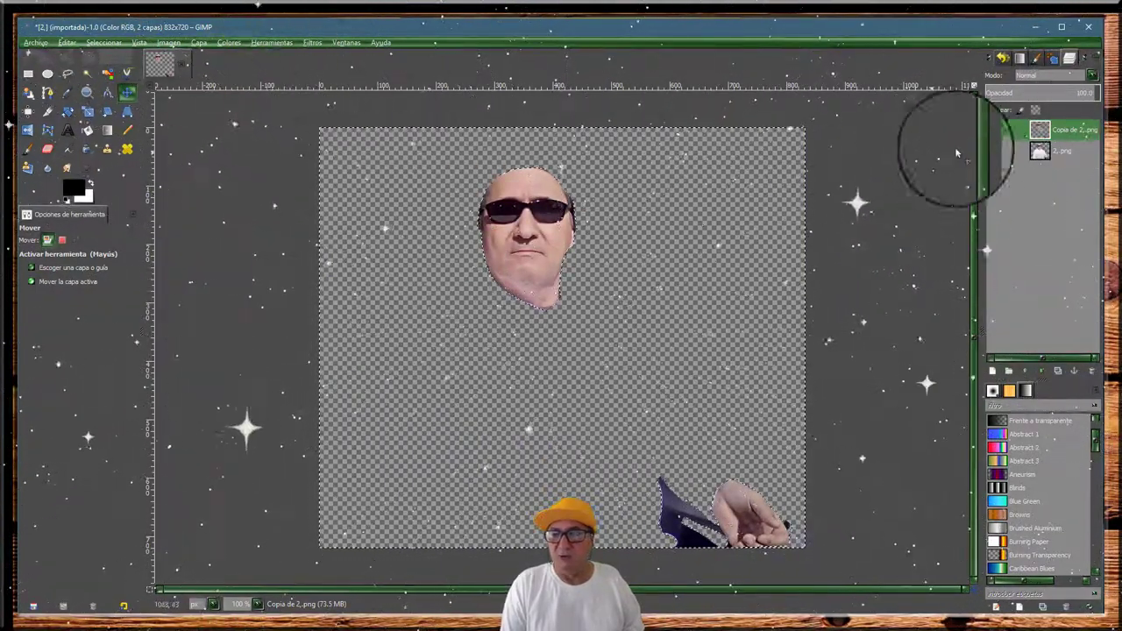
click(995, 152)
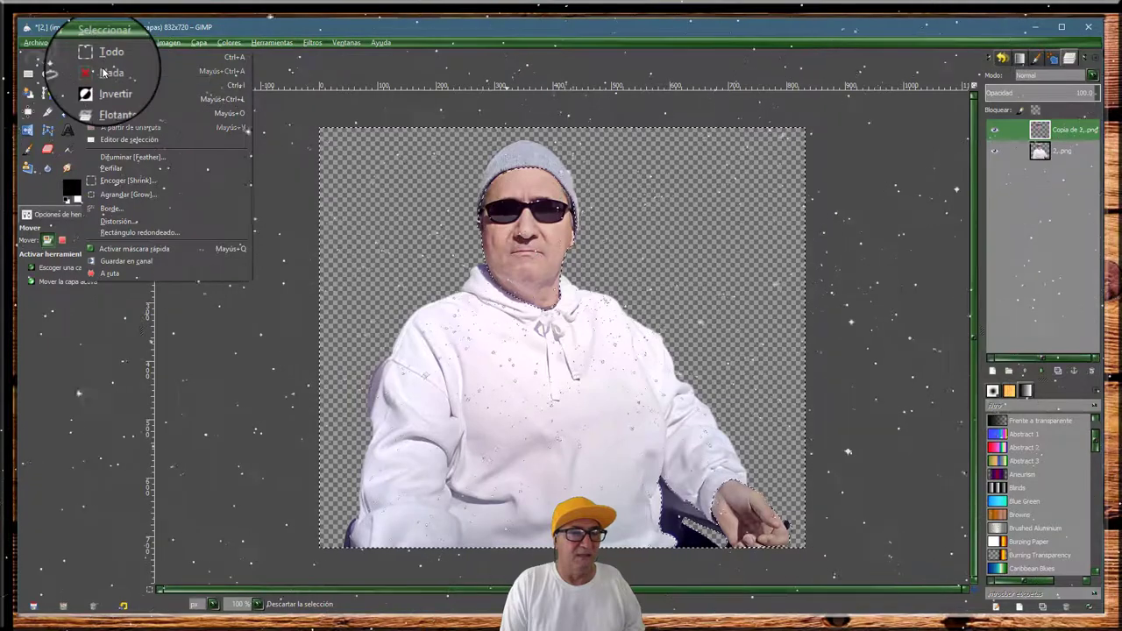
click(103, 73)
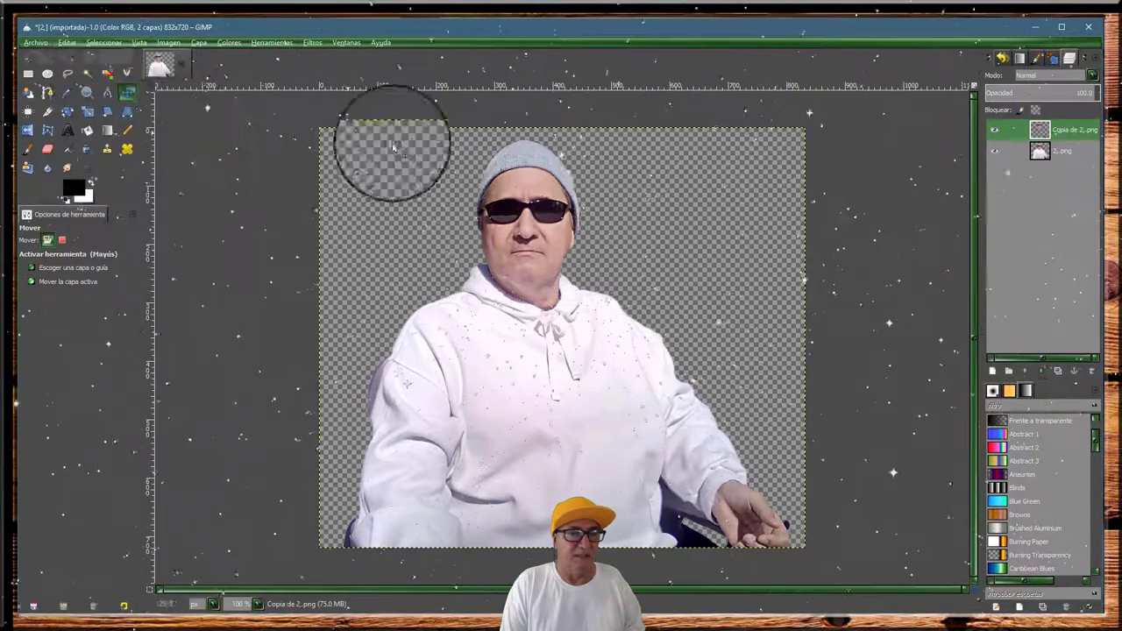
click(995, 152)
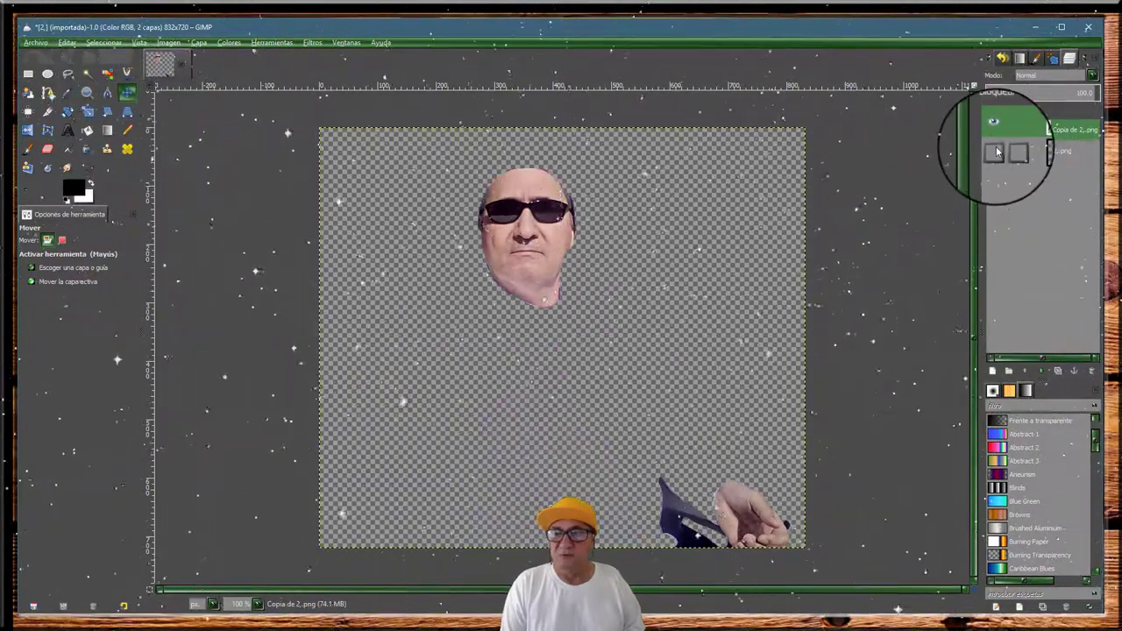
click(995, 152)
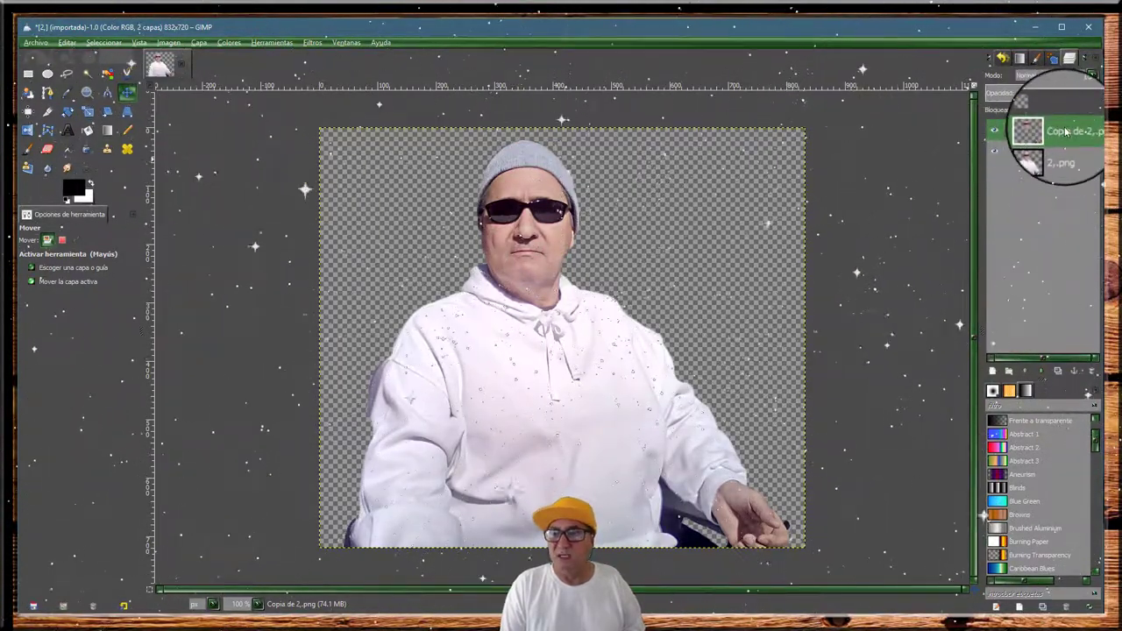
Step: Move 'Copia de 2.png' below '2.png', then duplicate the full-figure '2.png' layer
mouse_move(1065, 131)
mouse_down()
mouse_move(1065, 167)
mouse_move(987, 130)
mouse_up()
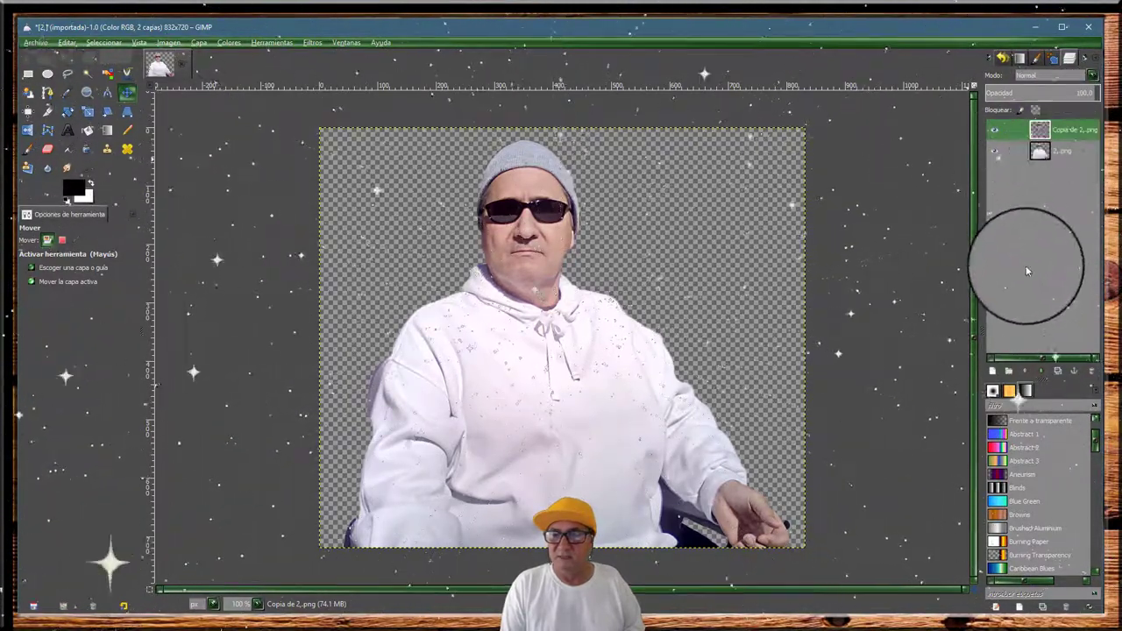
click(1043, 371)
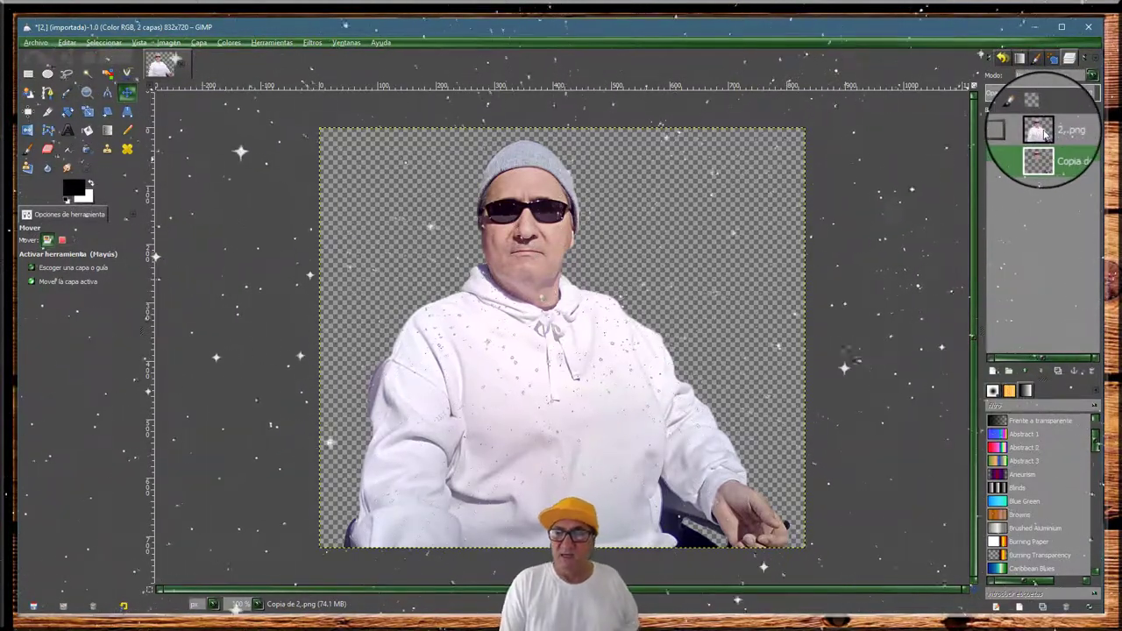
click(1045, 133)
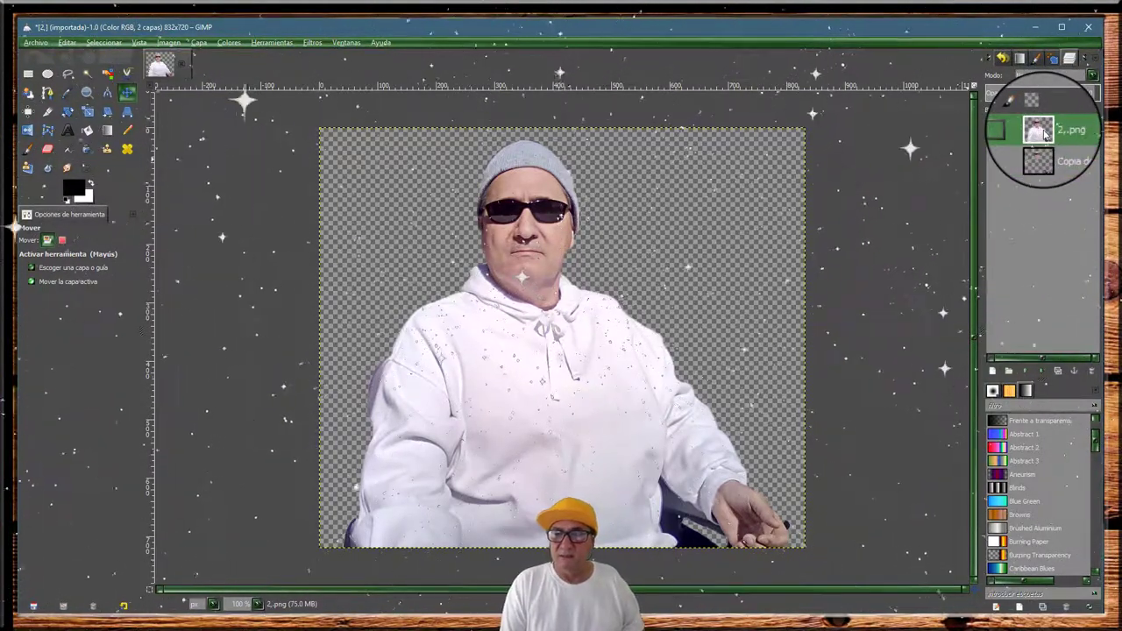
right_click(1045, 133)
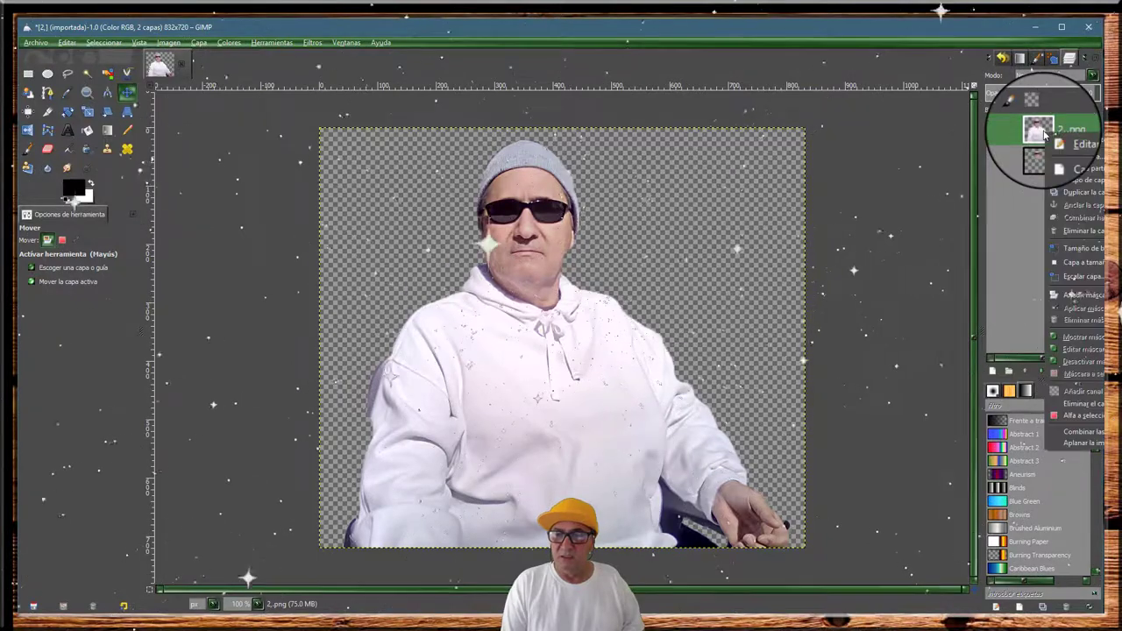
click(1068, 199)
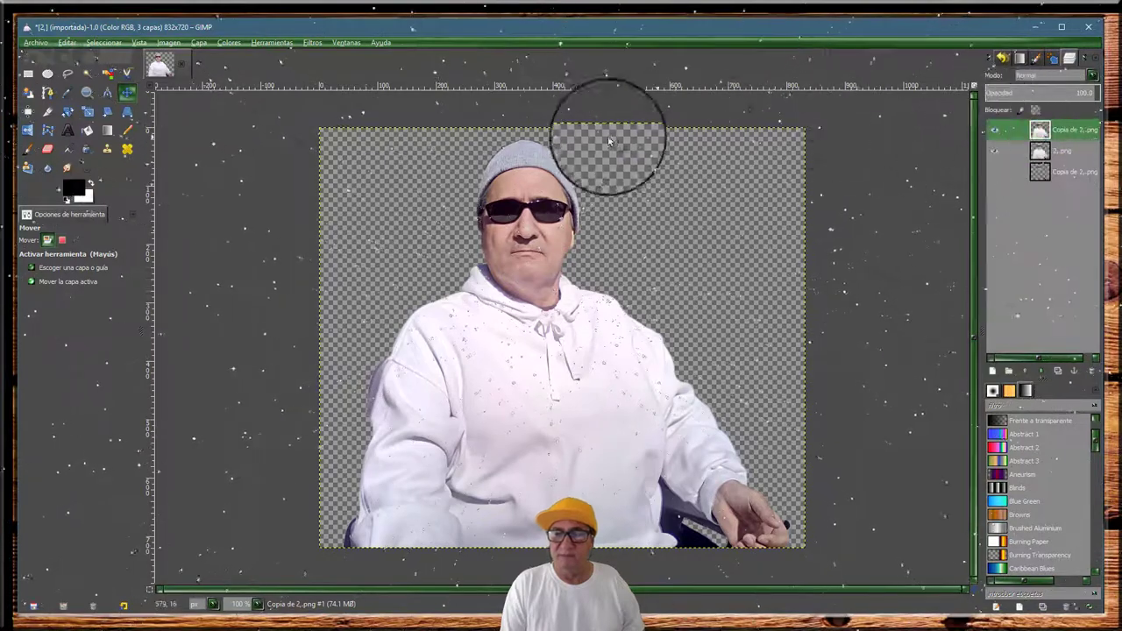
Step: Desaturate the top duplicate layer to greyscale using the default Claridad mode
click(227, 44)
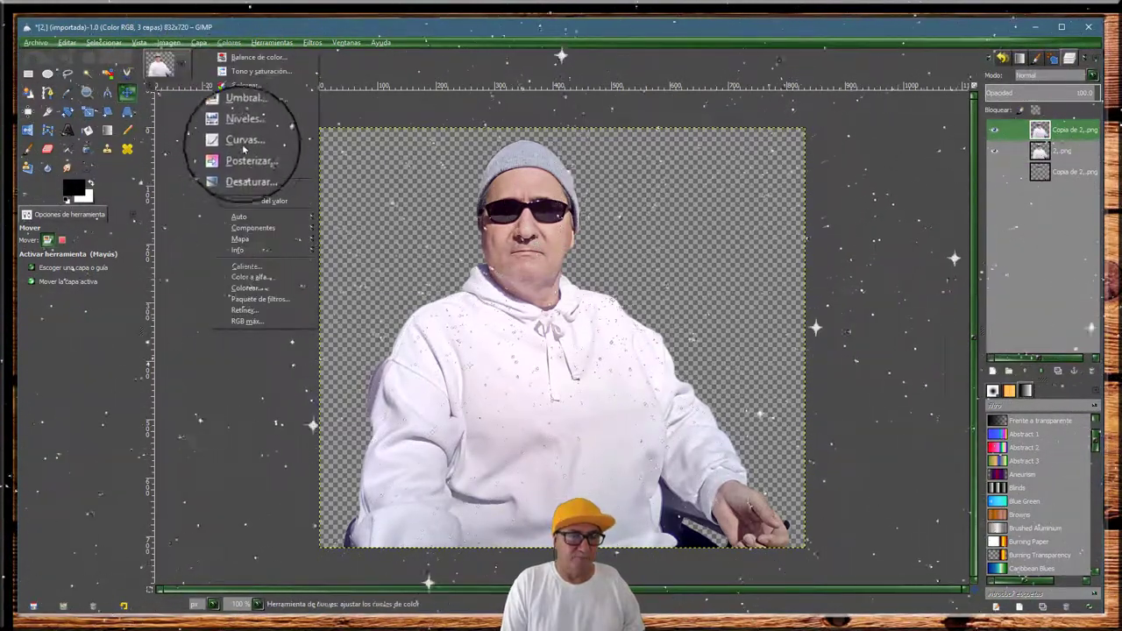
click(243, 170)
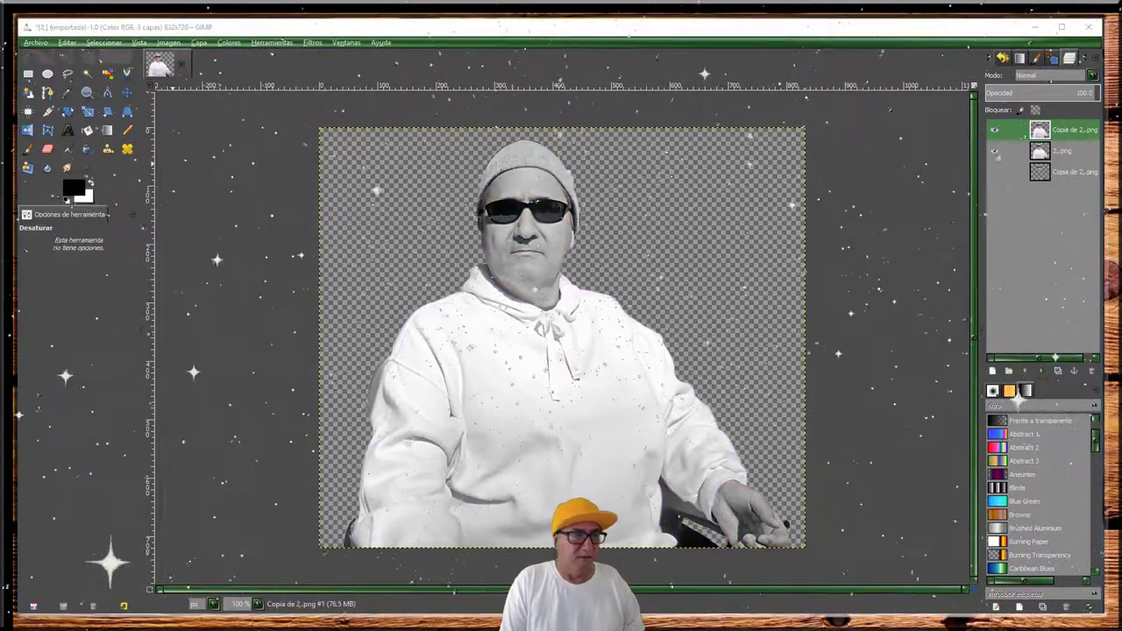
drag(315, 110, 320, 110)
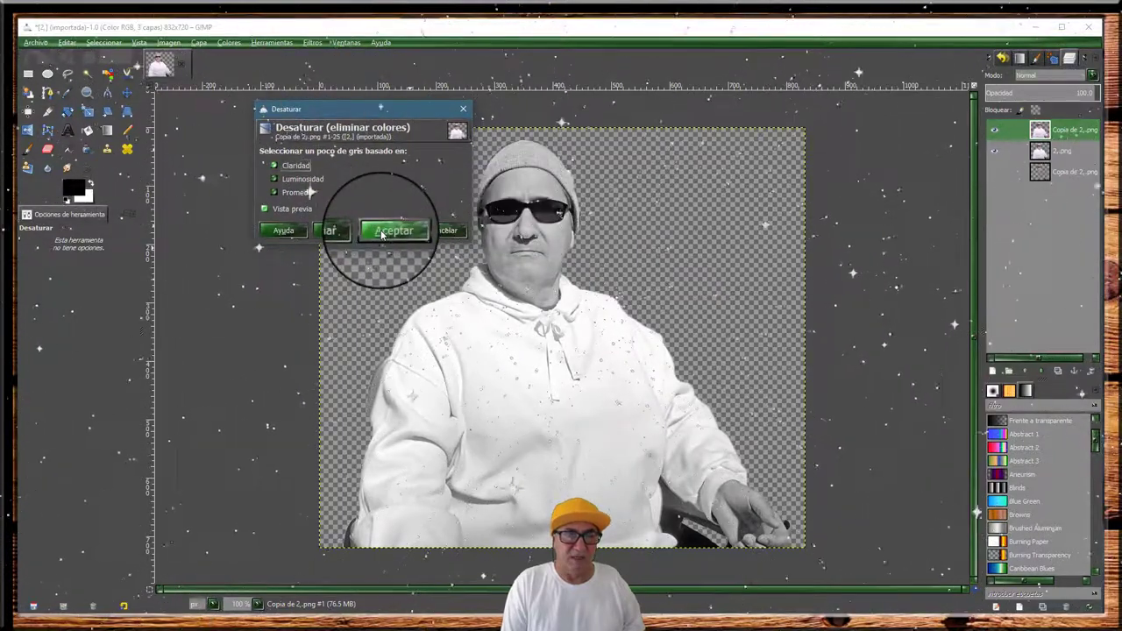
click(385, 229)
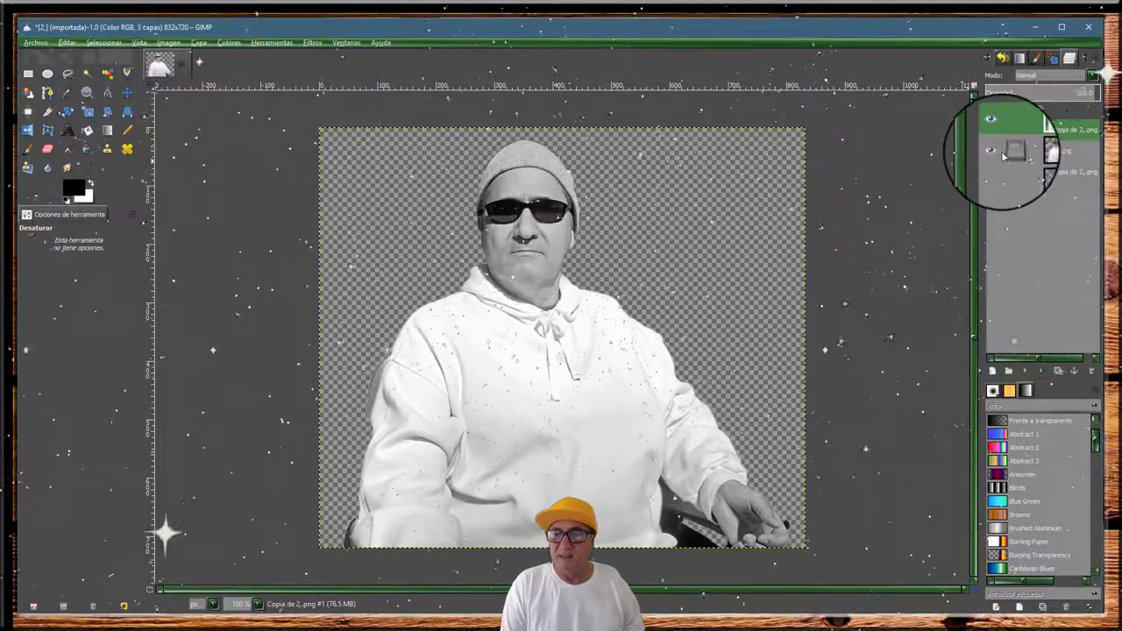
right_click(1043, 130)
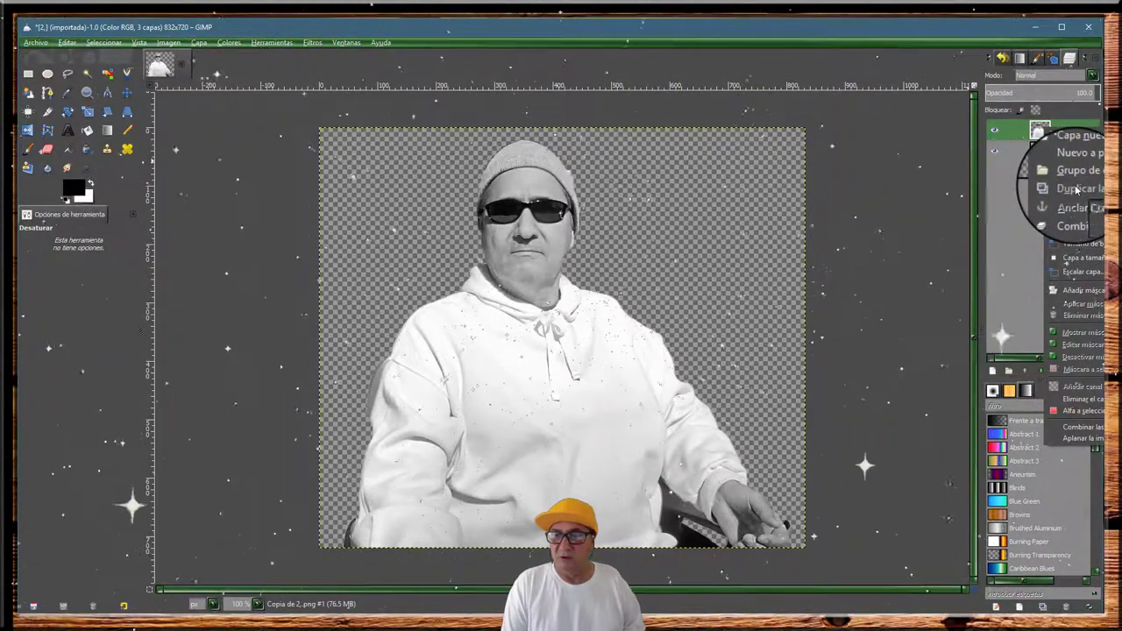
Step: Duplicate the greyscale layer, invert it, set Diferencia mode, and merge it down
click(1073, 188)
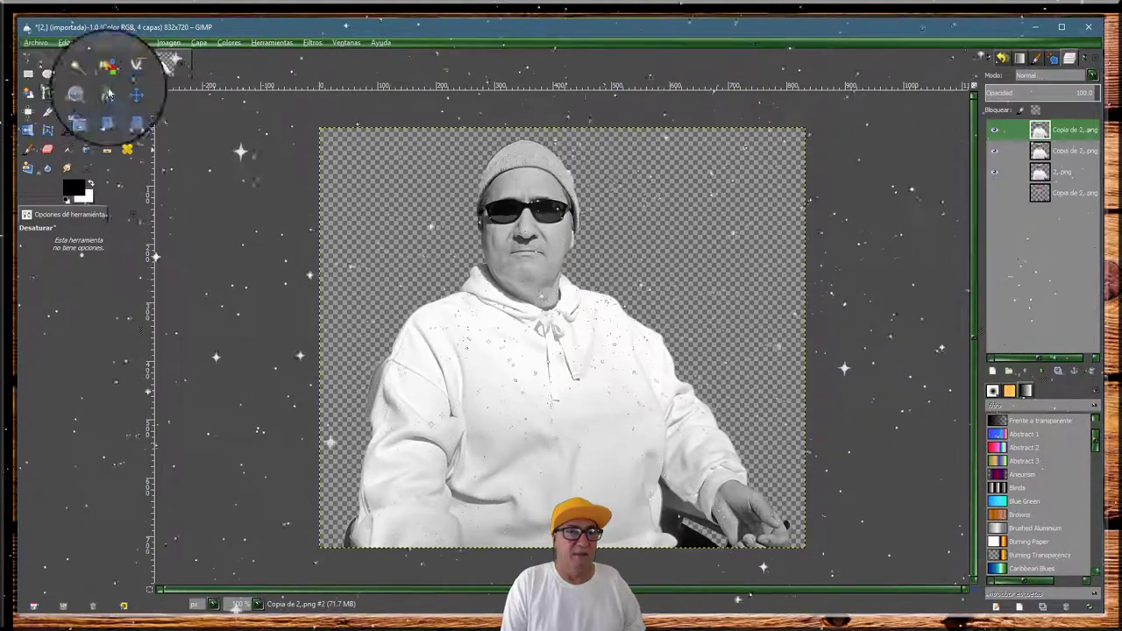
click(231, 46)
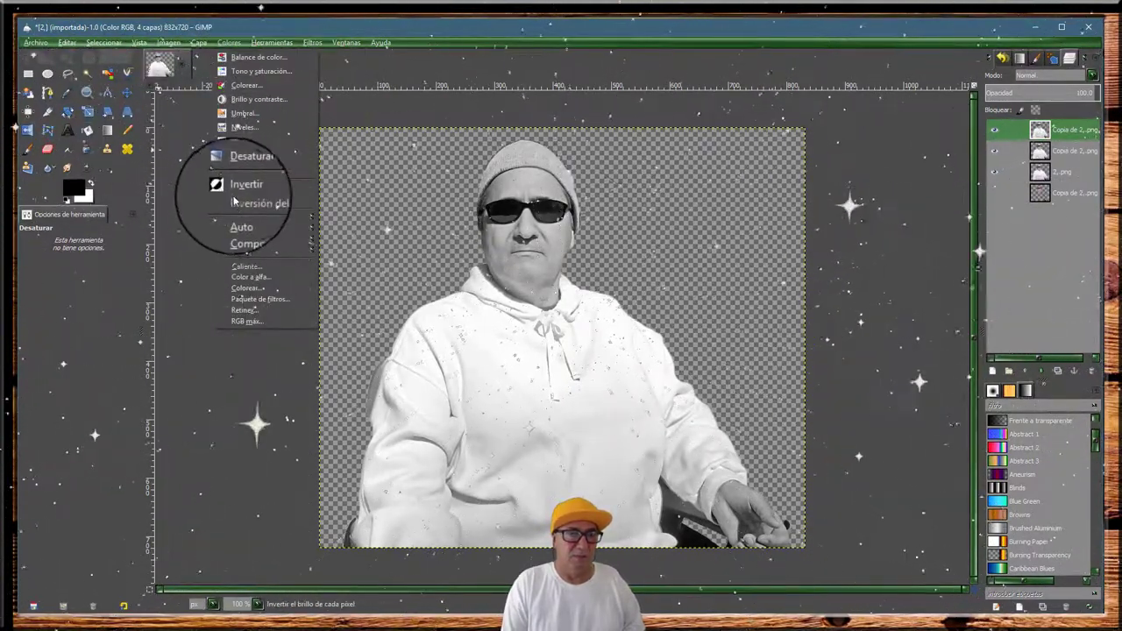
click(234, 200)
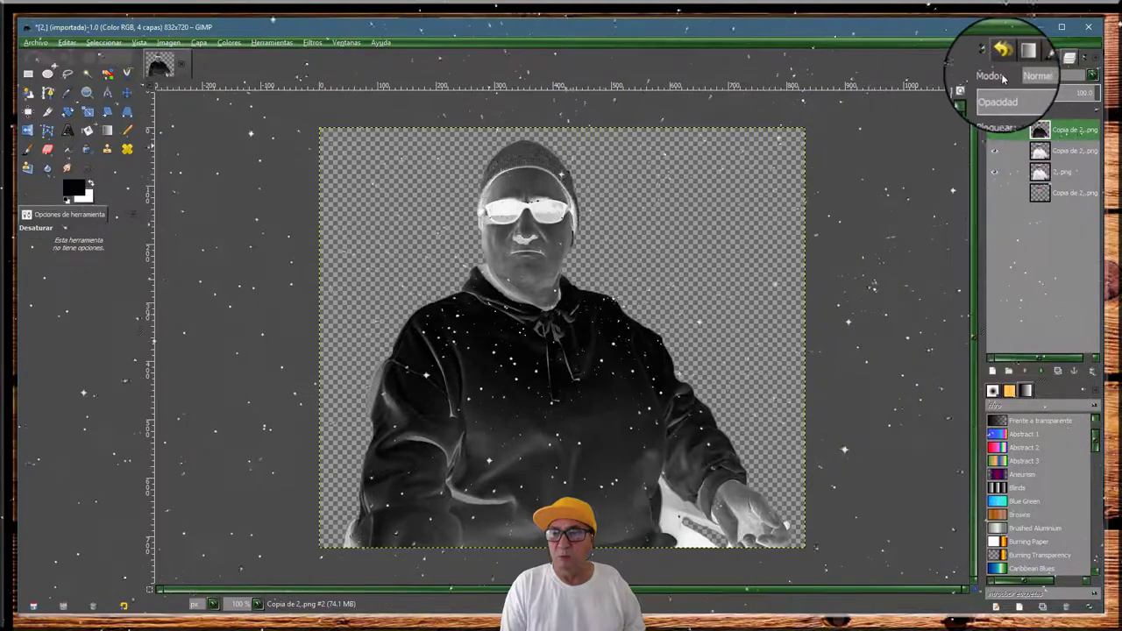
click(1093, 76)
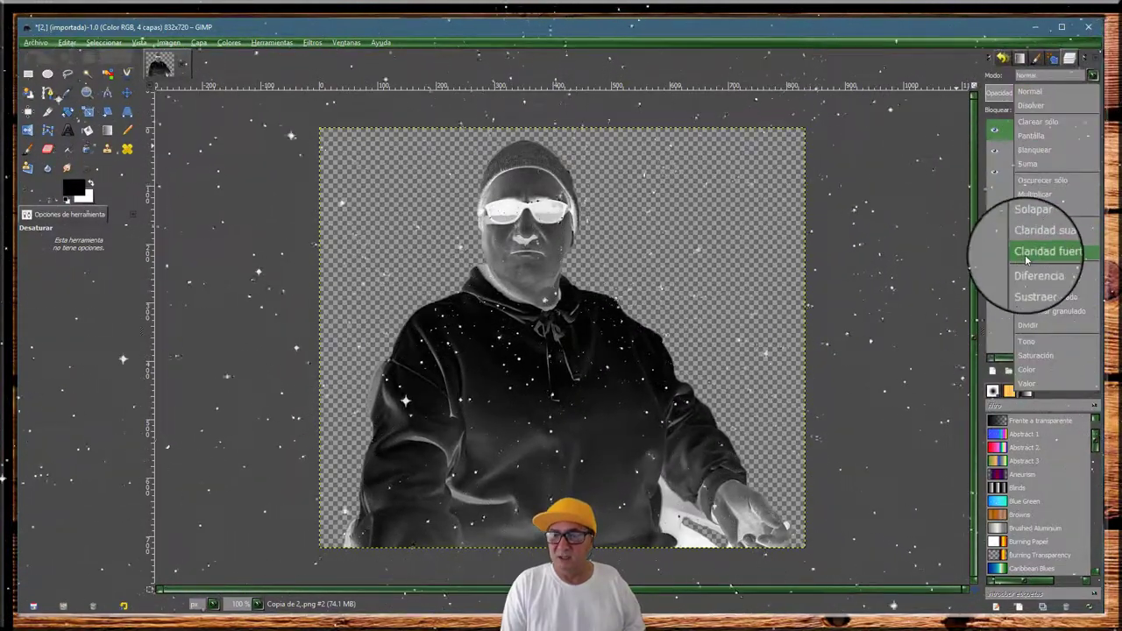
click(1040, 272)
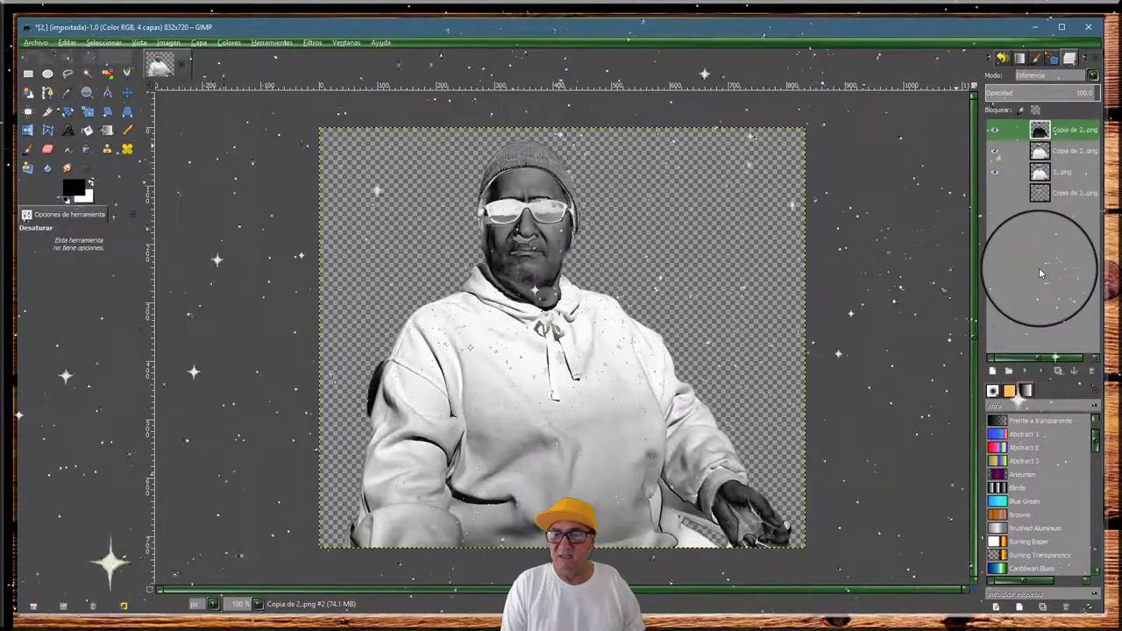
right_click(1052, 131)
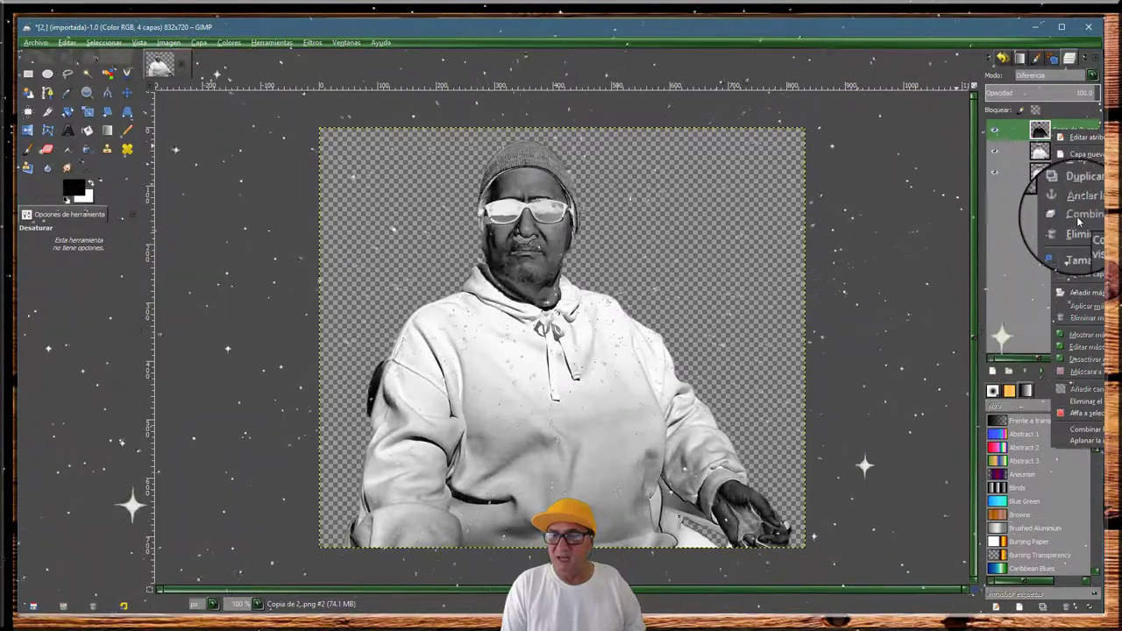
click(1078, 217)
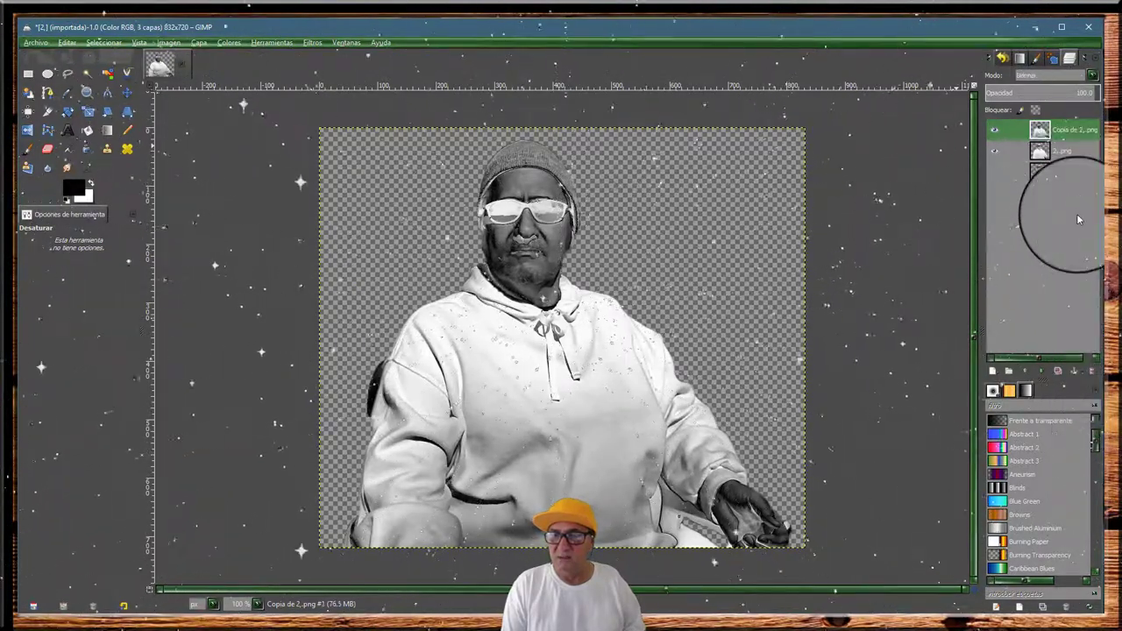
Step: Add a second inverted Diferencia-mode copy and merge it down into the layer below
right_click(1045, 131)
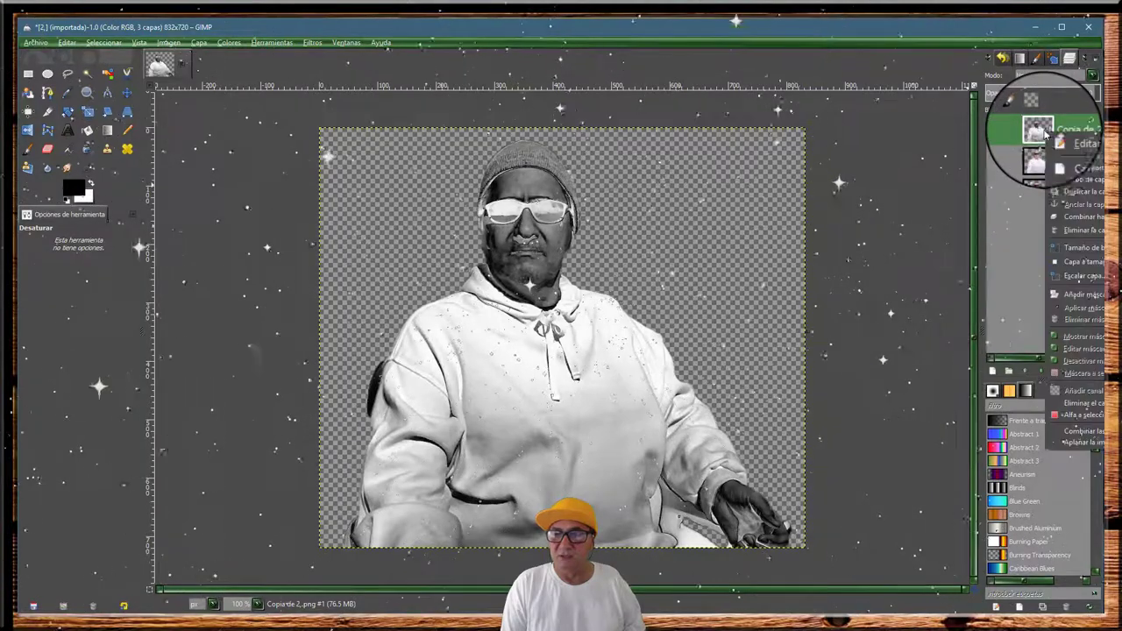
click(1076, 194)
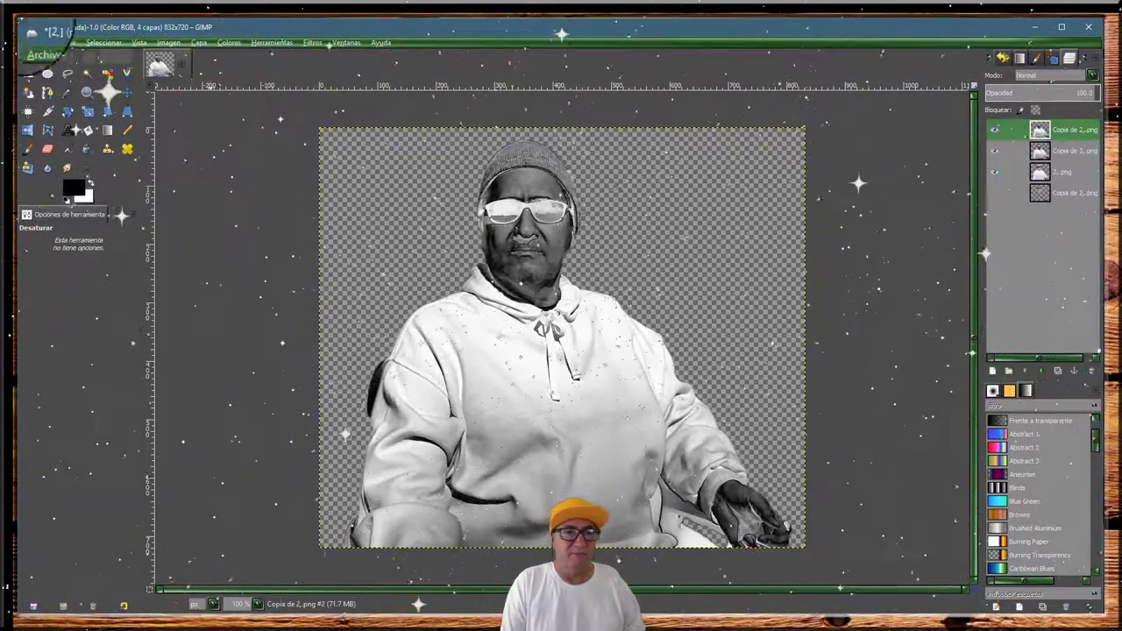
click(235, 43)
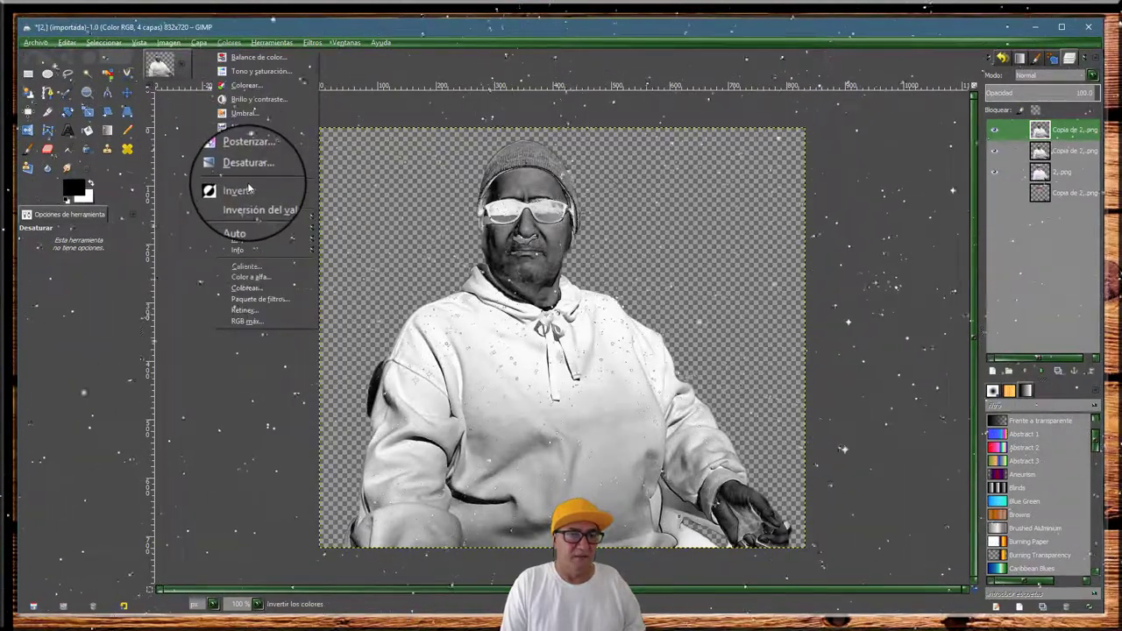
click(248, 189)
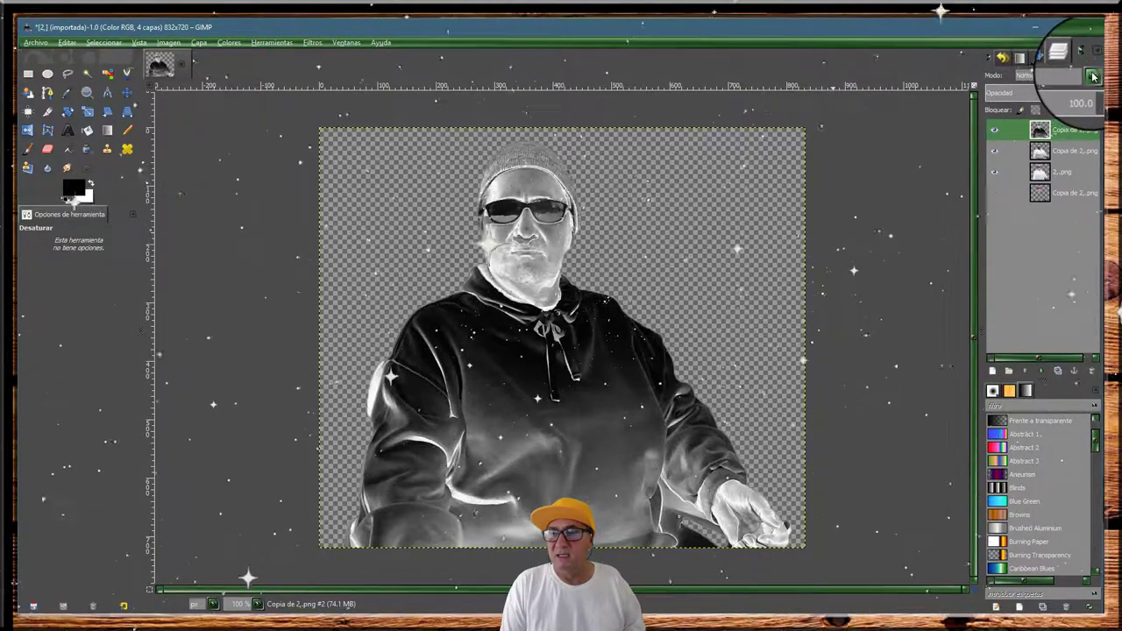
click(1093, 78)
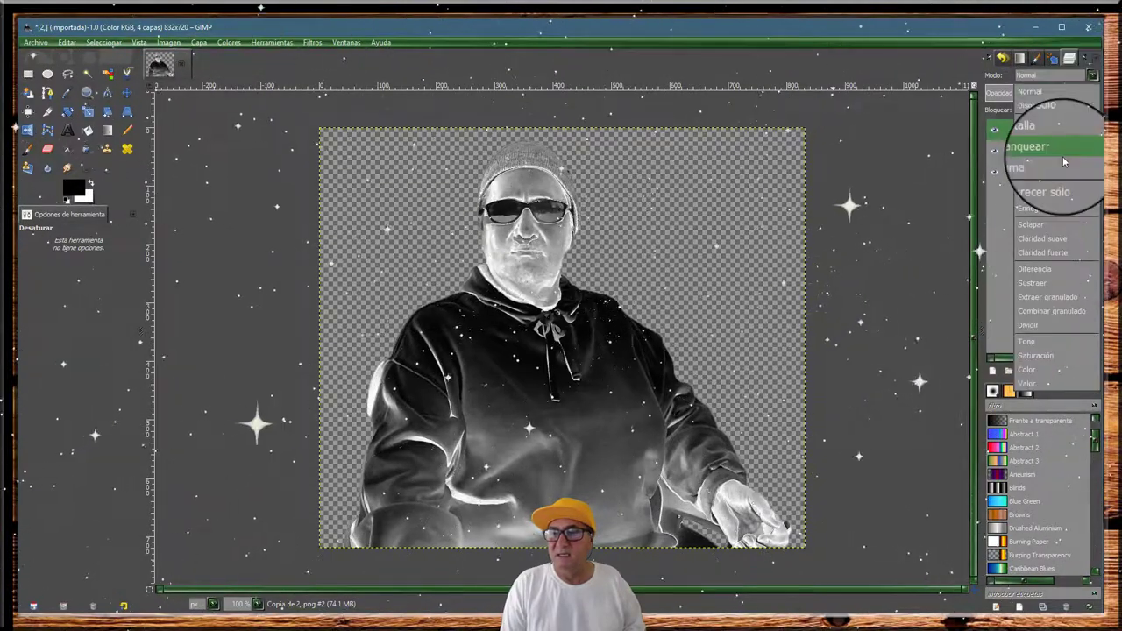
click(1040, 276)
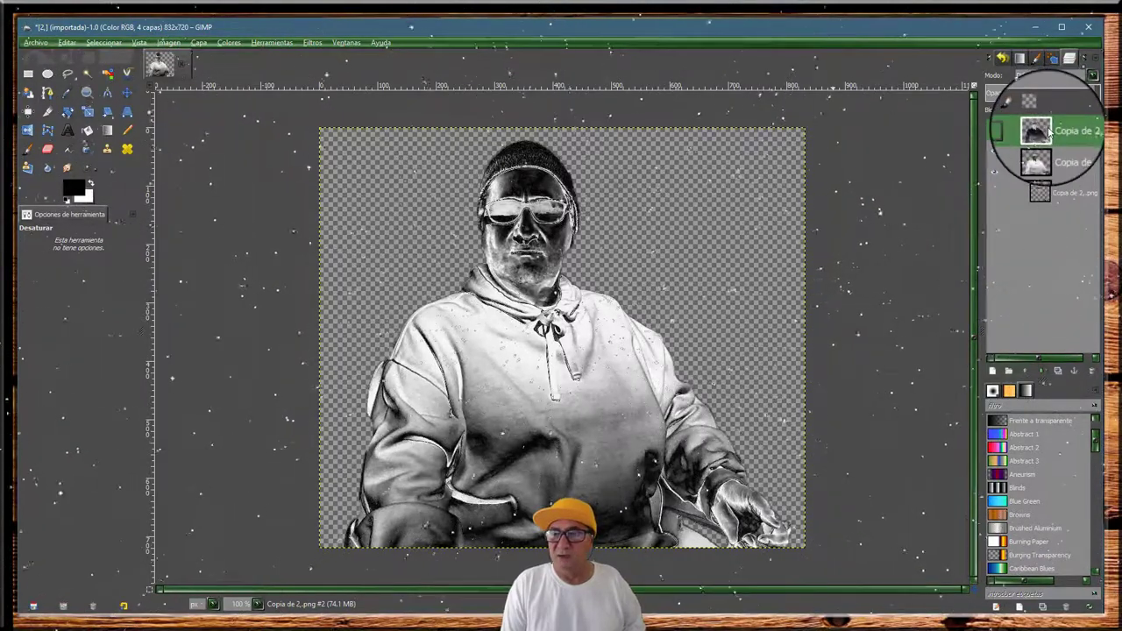
right_click(1016, 131)
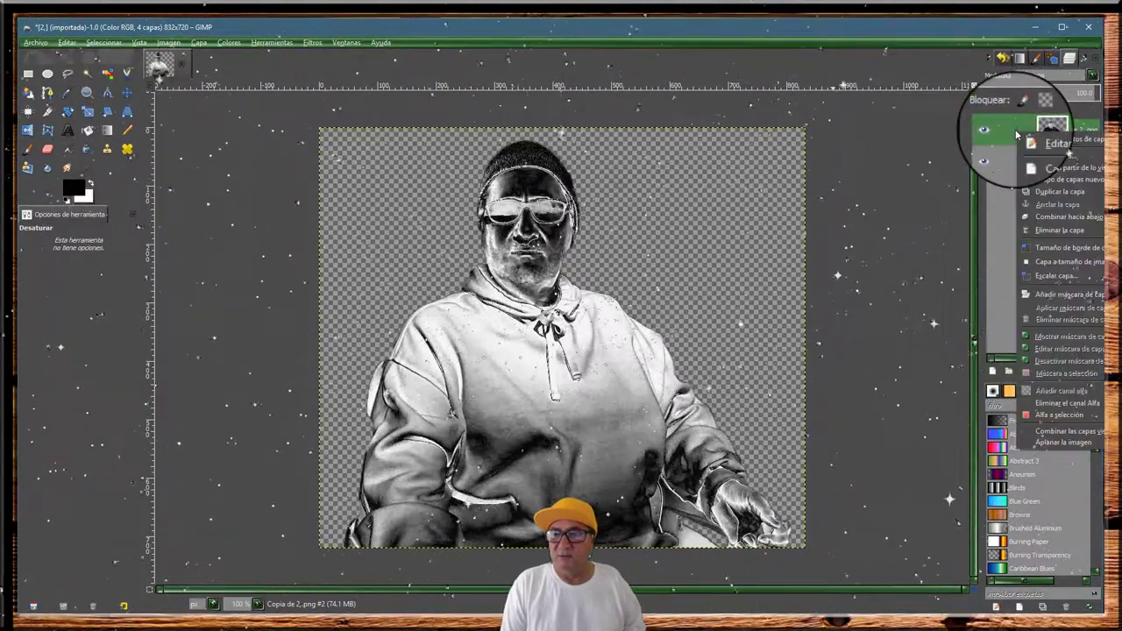
click(1077, 218)
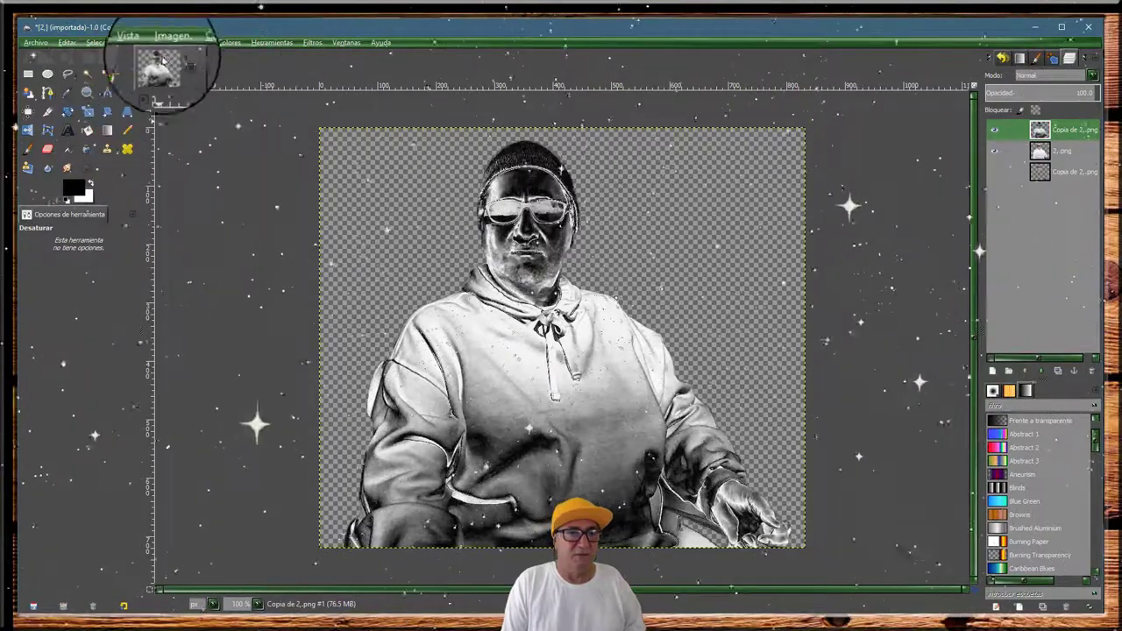
Step: Apply Colores > Colorear with Tono 60, Saturación 62 and Luminosidad -42
click(226, 42)
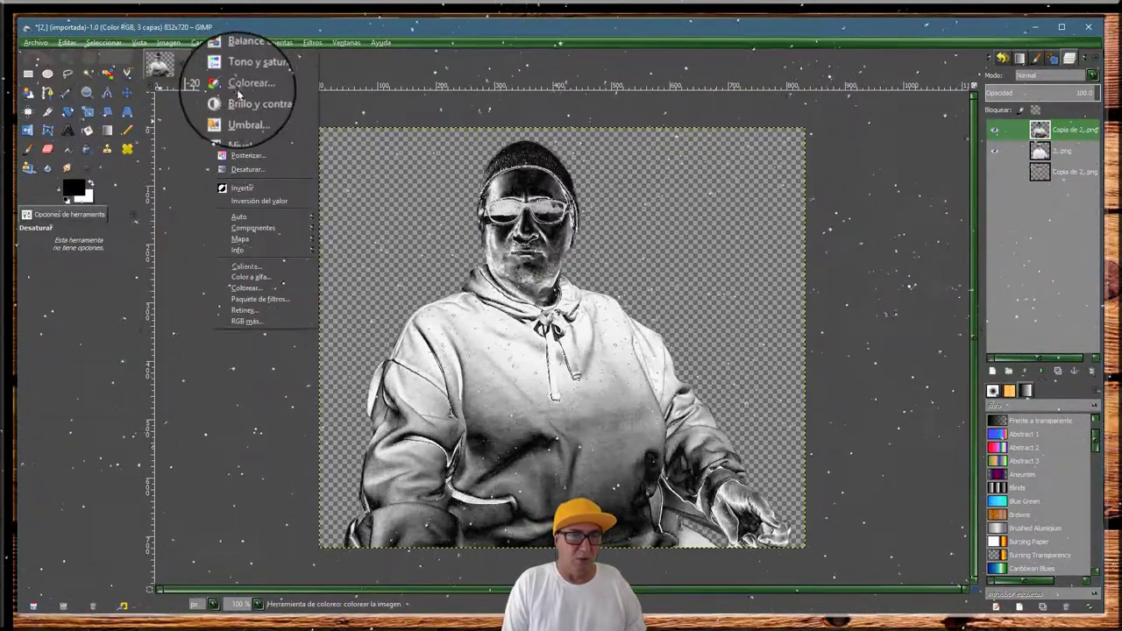
click(242, 85)
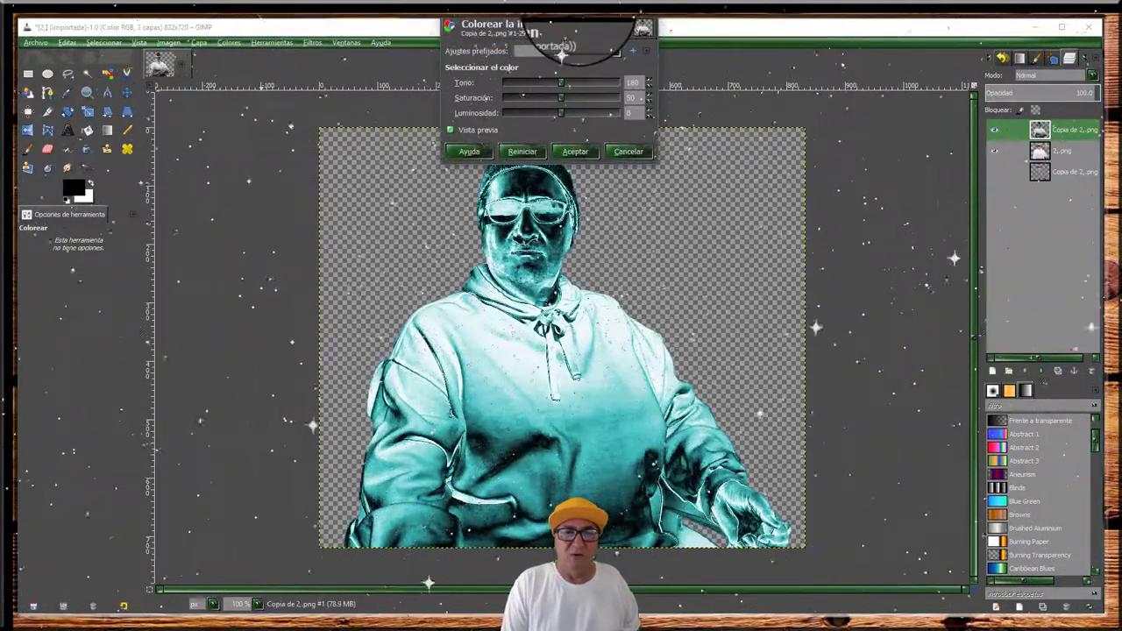
drag(576, 44, 825, 186)
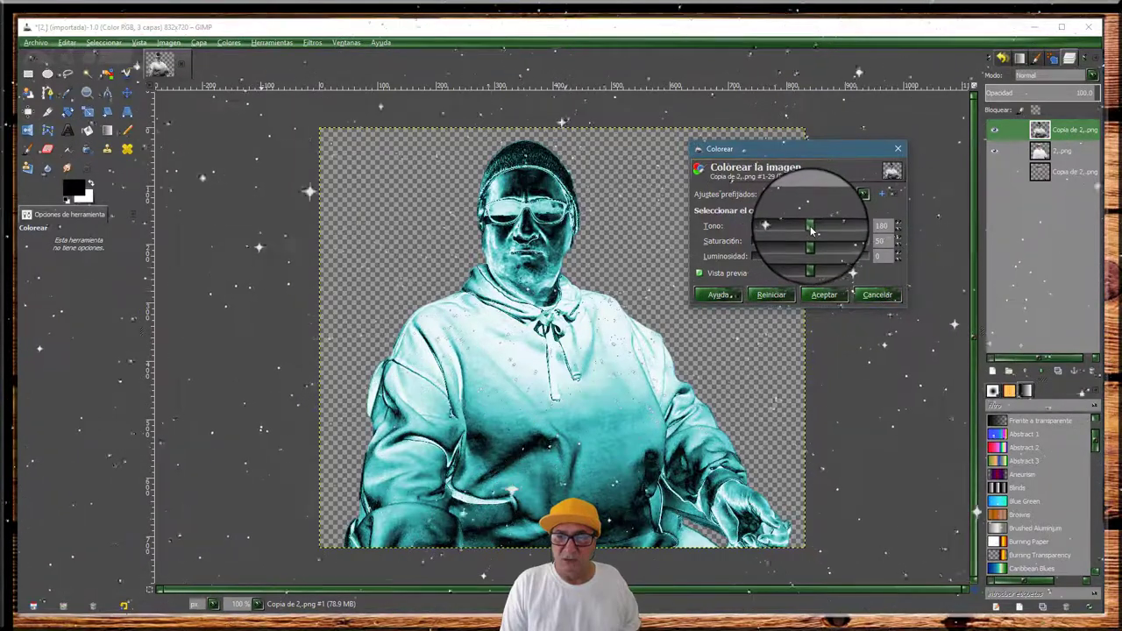
drag(812, 229, 774, 228)
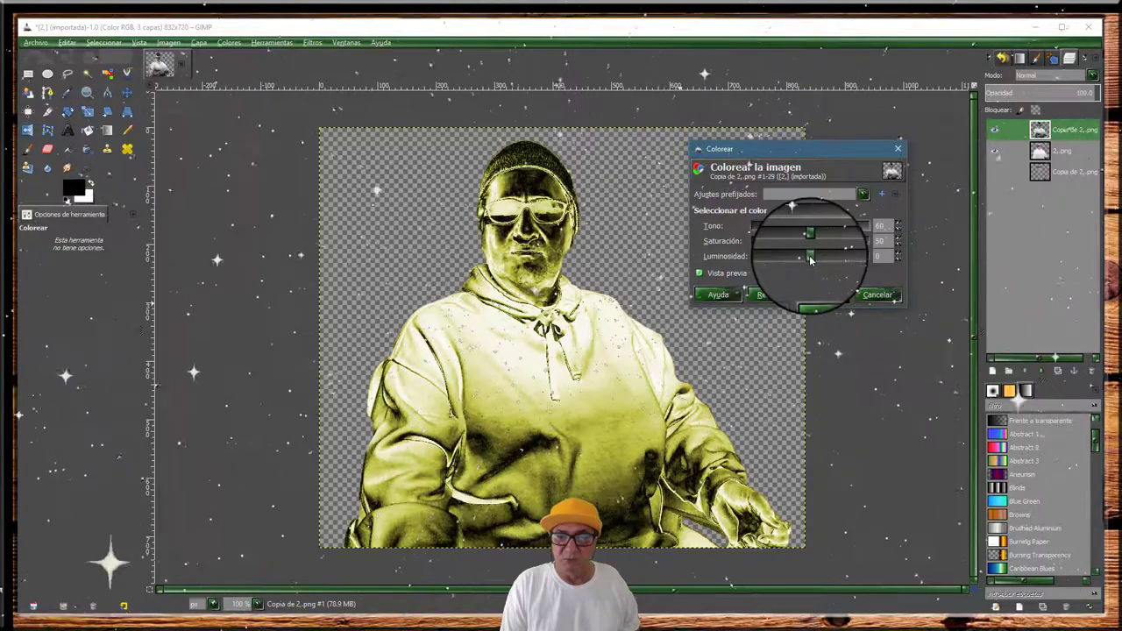
drag(810, 260, 787, 262)
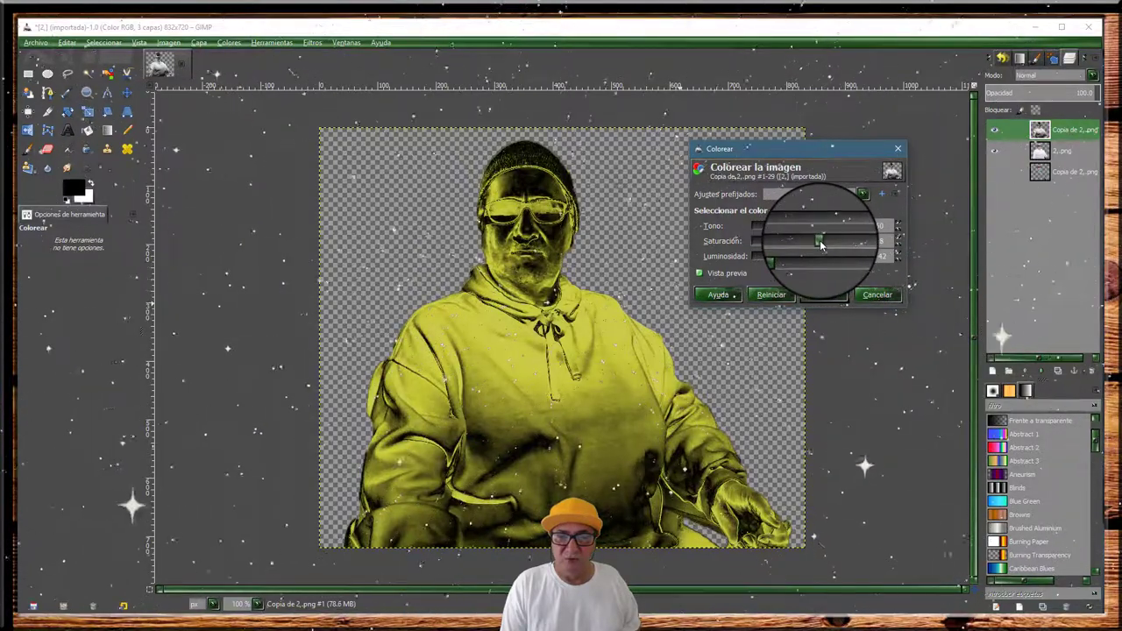
drag(821, 246, 825, 244)
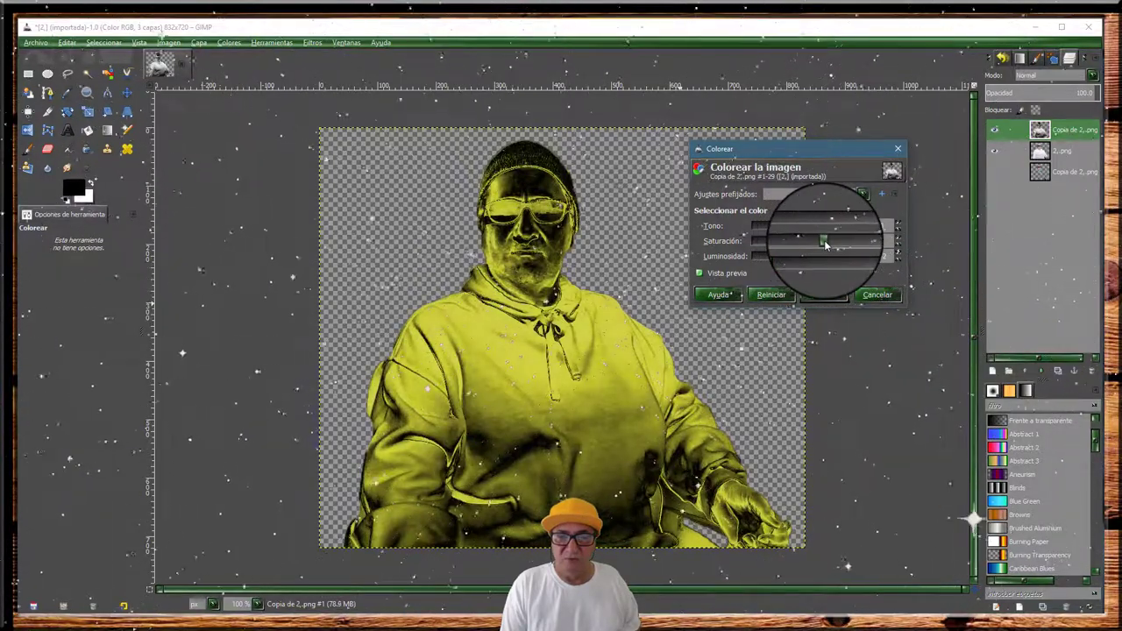
click(826, 298)
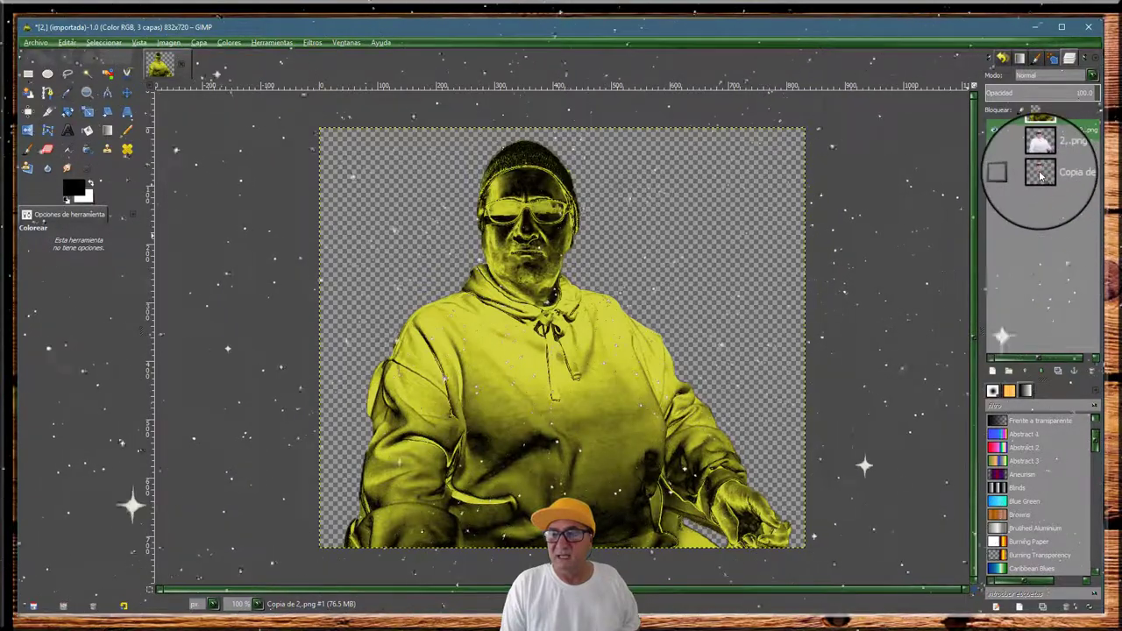
Step: Reorder the stack with the raise/lower buttons, placing the face-only copy above the gold layer
click(1041, 375)
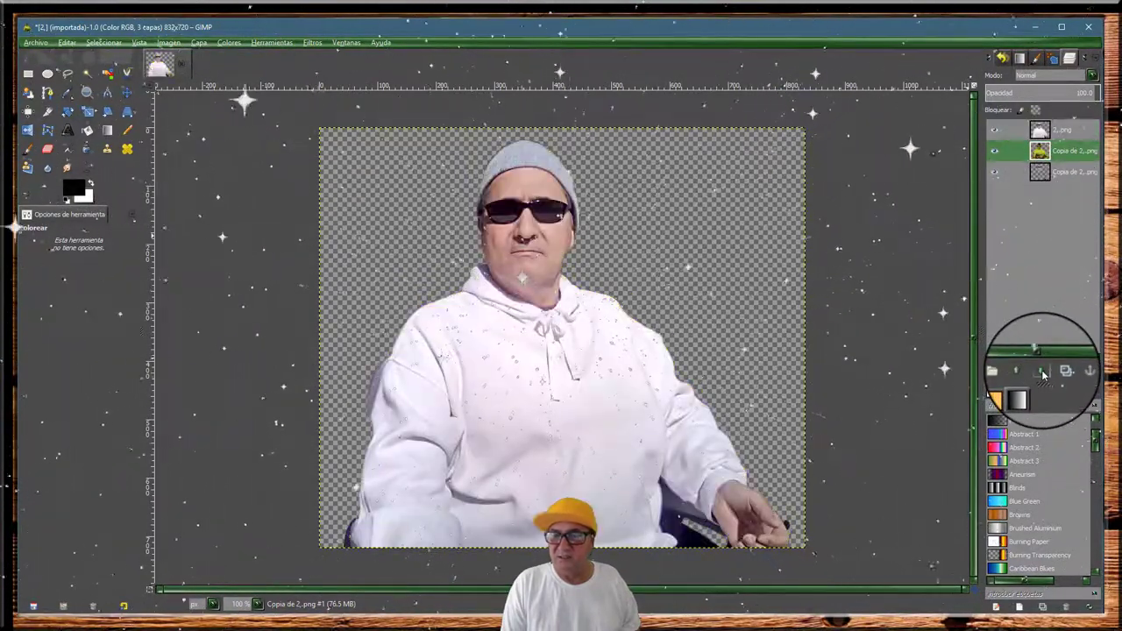
click(1041, 375)
click(1027, 372)
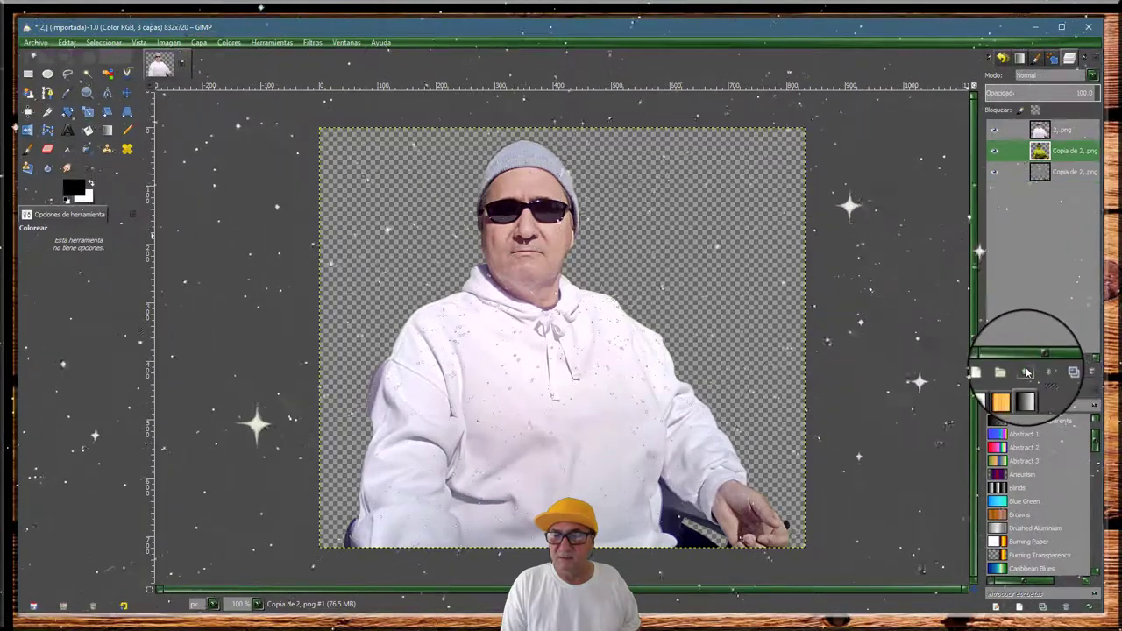
click(1027, 372)
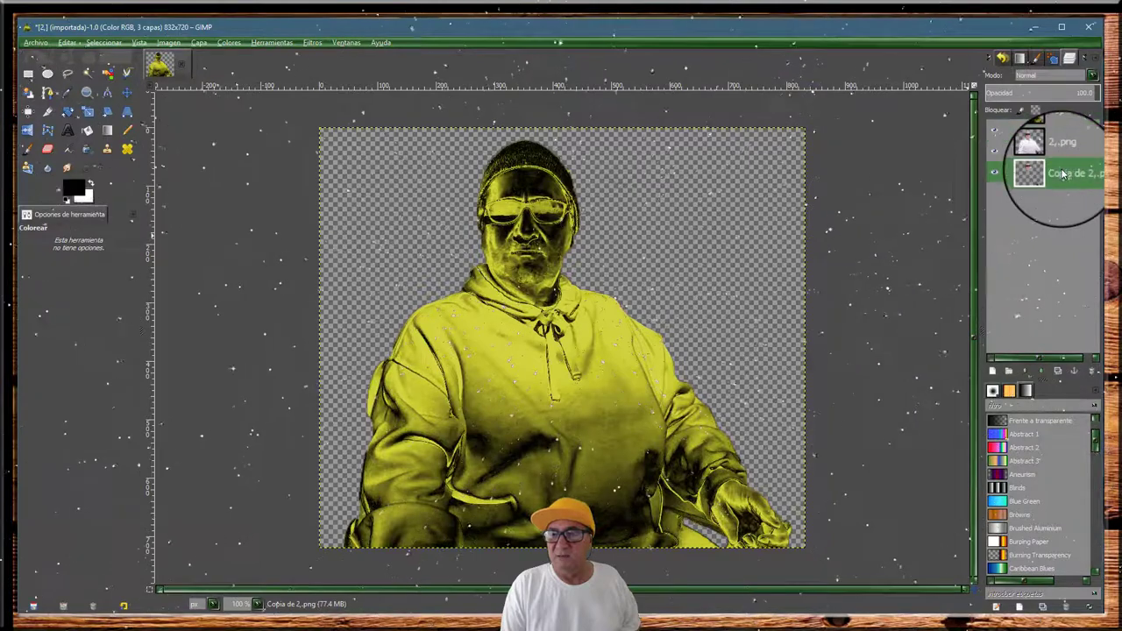
drag(1062, 173, 1051, 123)
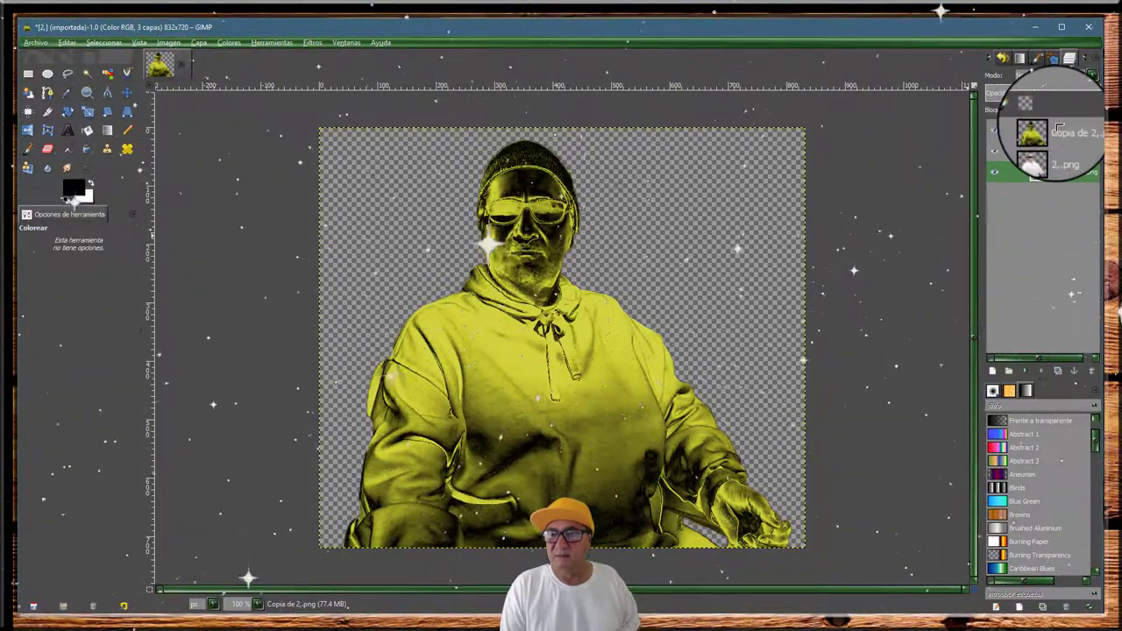
click(1027, 370)
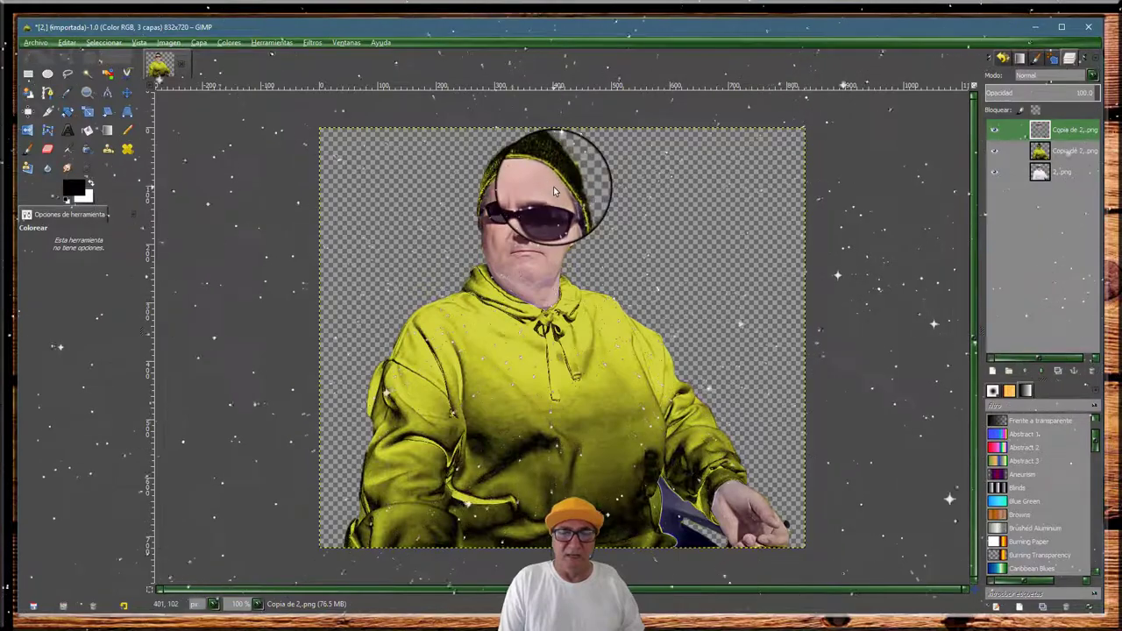
Step: Export the image as gg.png into the FAMILIA TRASPARENTE FOTOS folder with default PNG settings
click(27, 44)
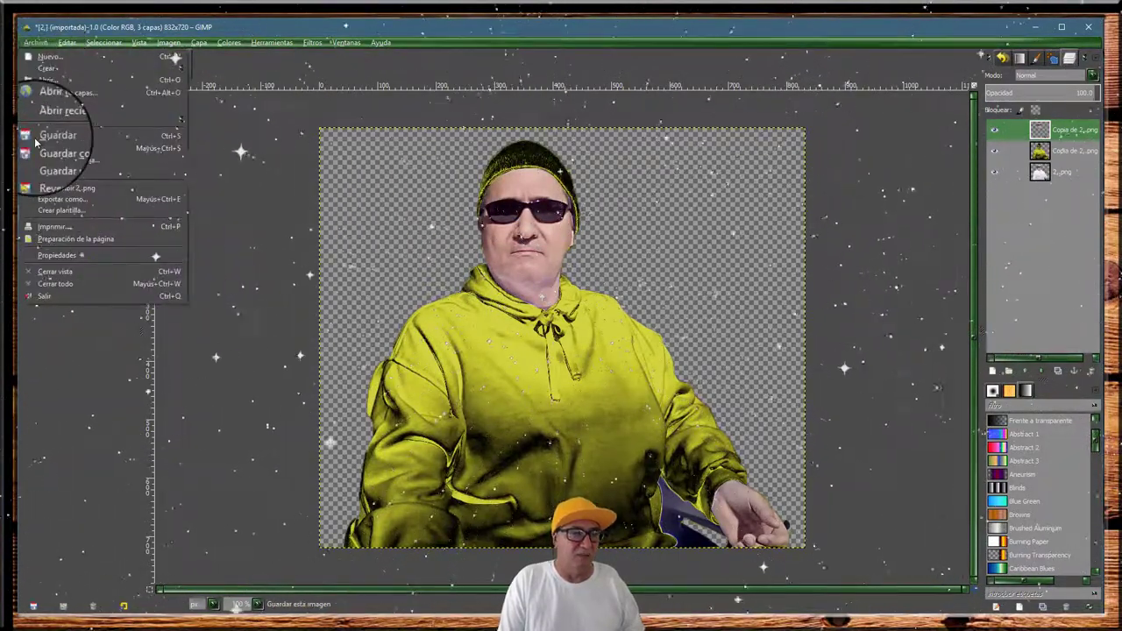
click(51, 200)
text(gg.png)
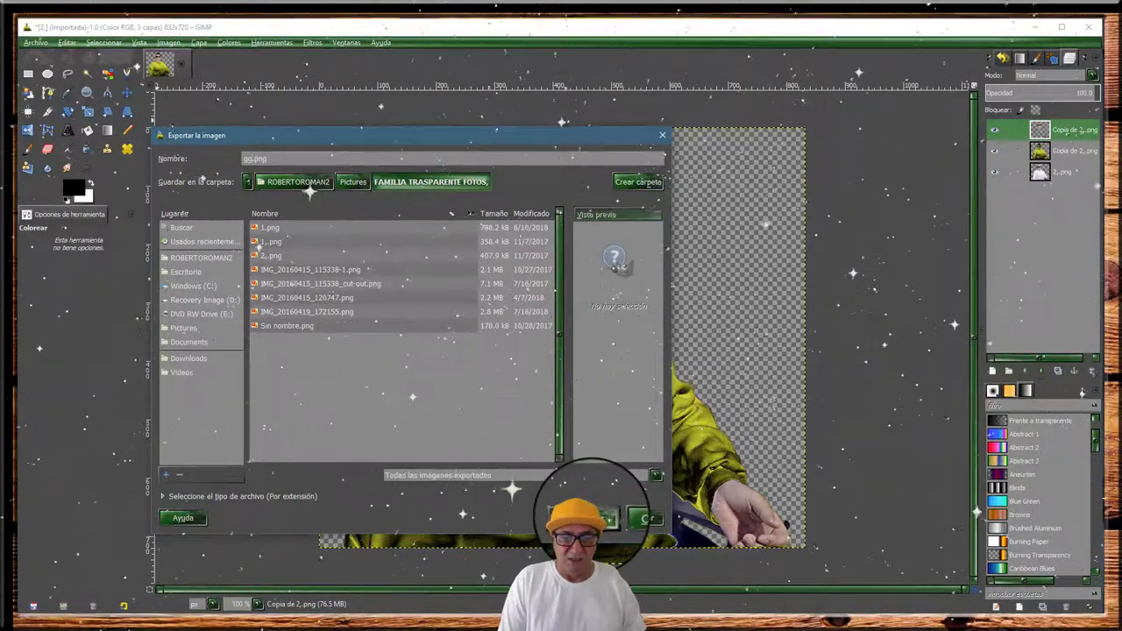
click(605, 517)
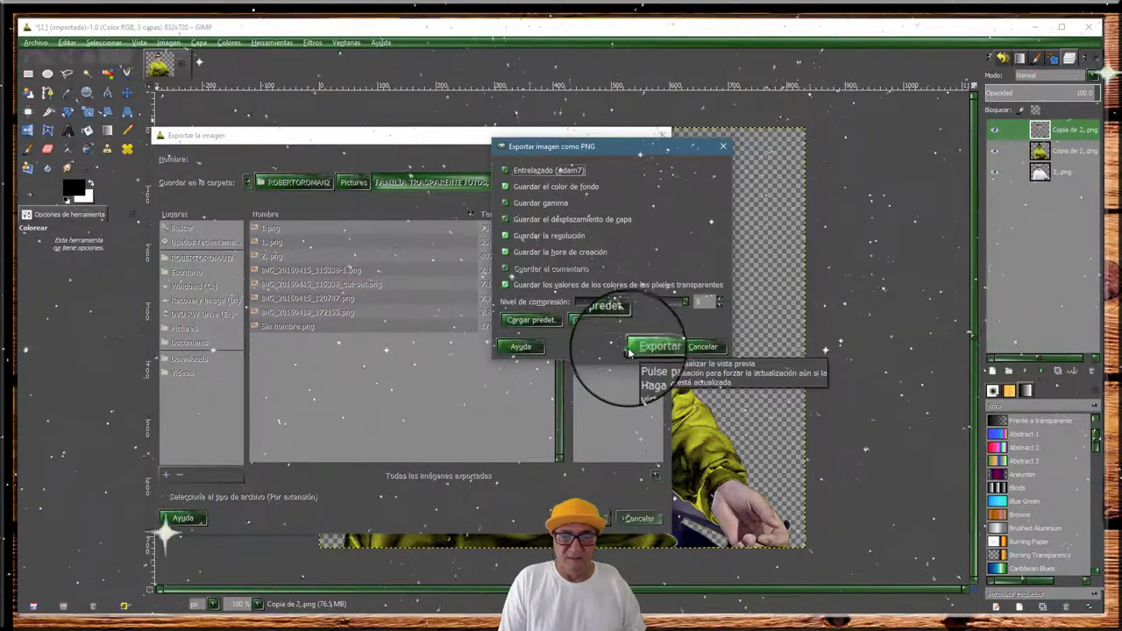
click(653, 347)
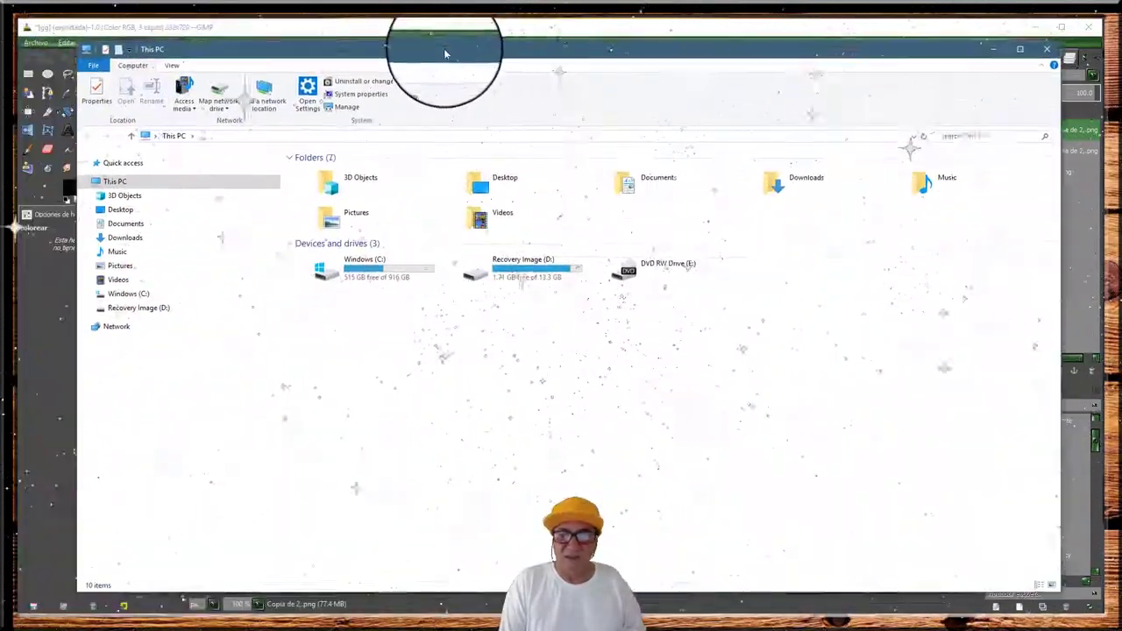
Step: Maximize File Explorer, browse the Downloads and Documents folders, then close it
drag(394, 79, 451, 62)
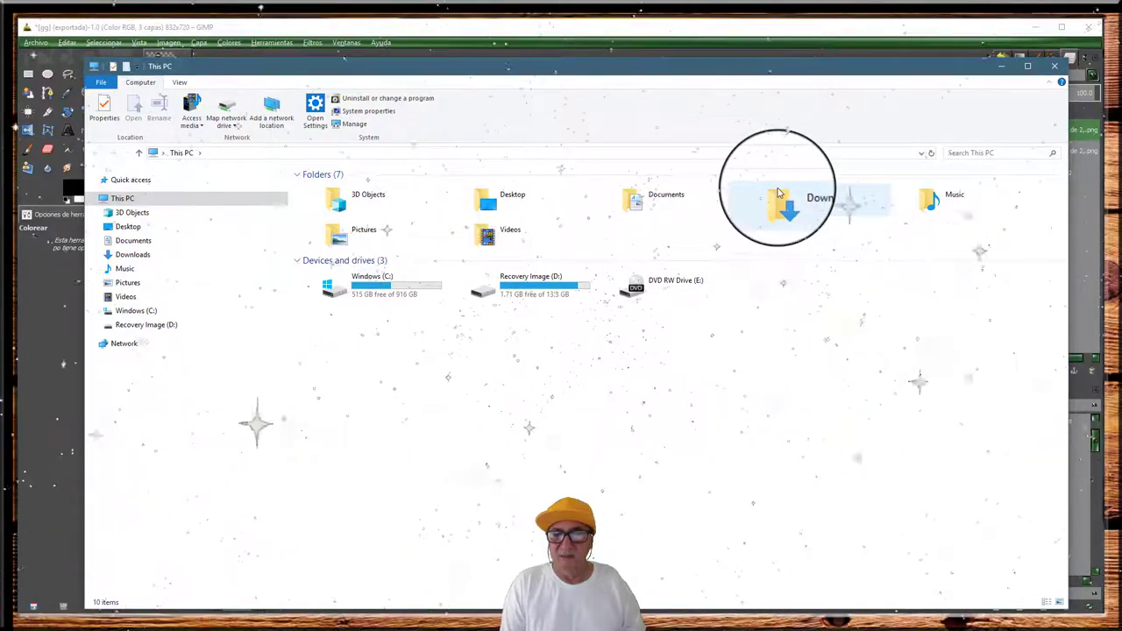
double_click(774, 200)
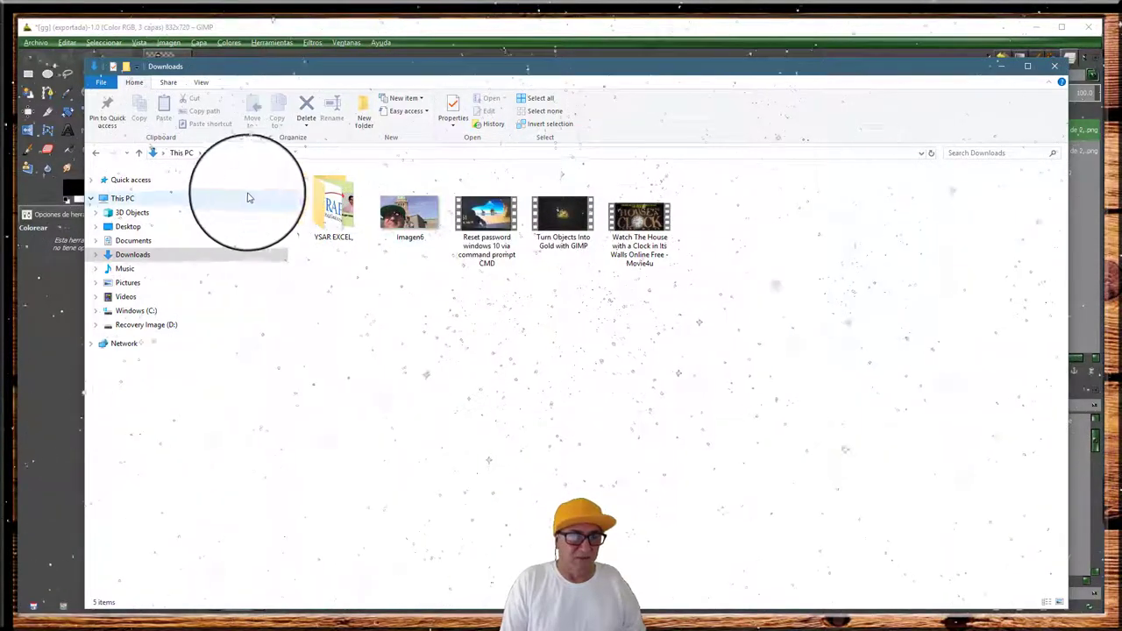
mouse_move(133, 255)
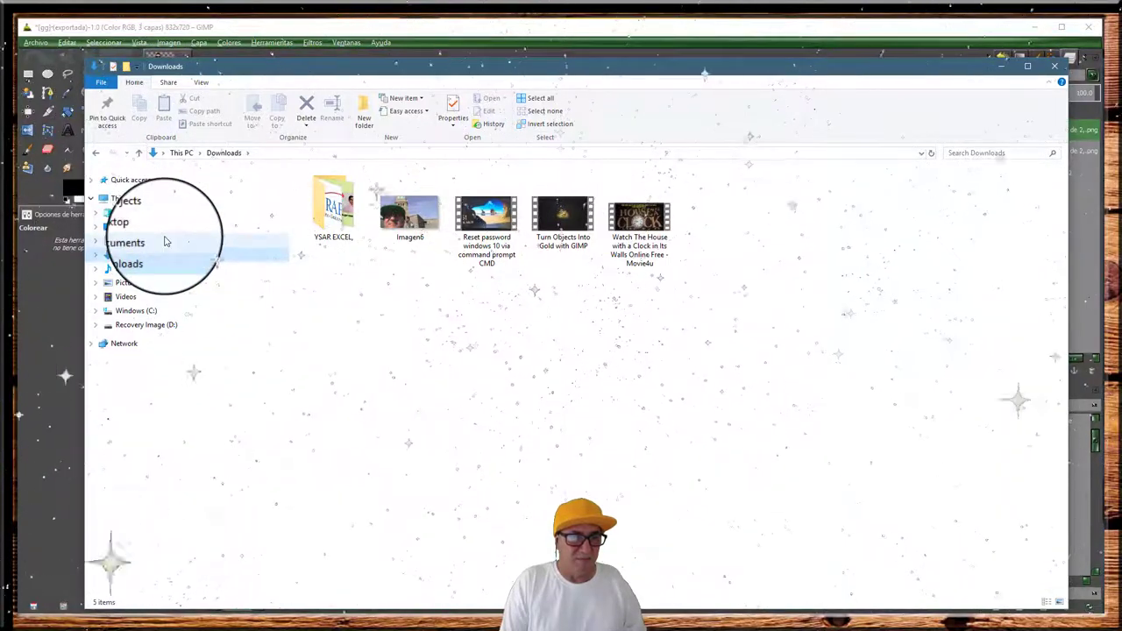
click(165, 241)
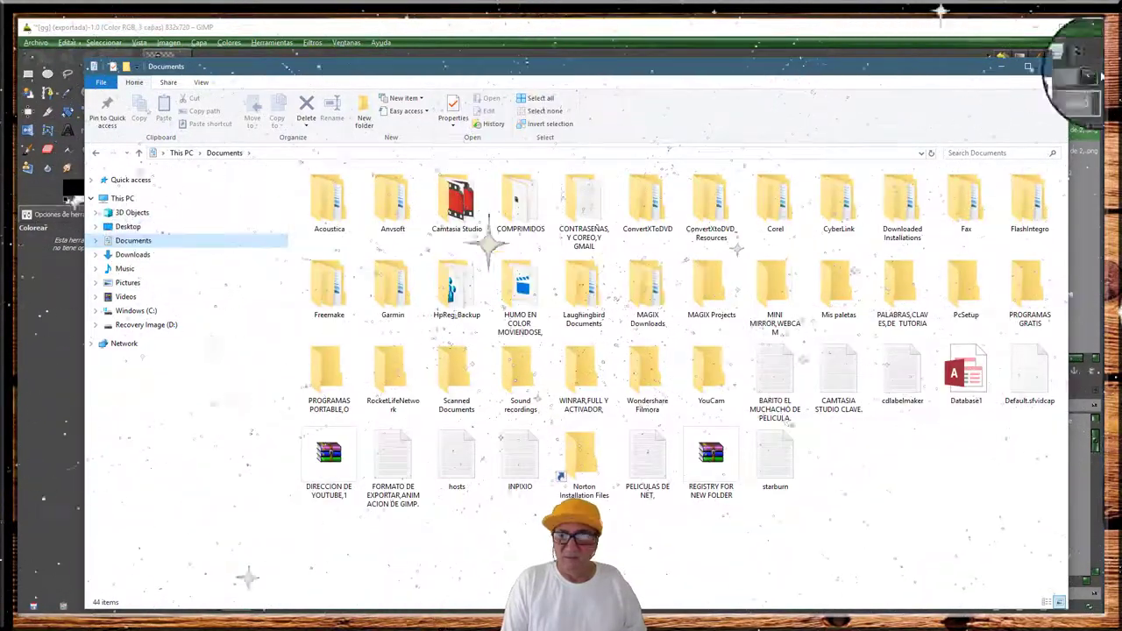
click(1054, 65)
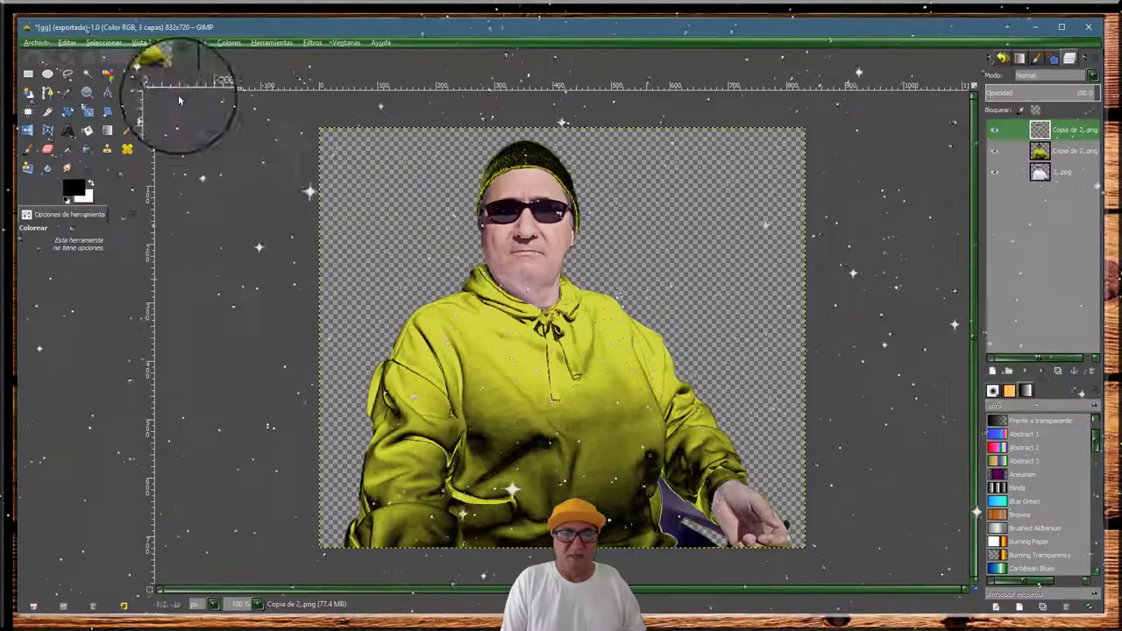
Step: Re-export gg.png into the Downloads folder, then open File Explorer to check it
click(36, 42)
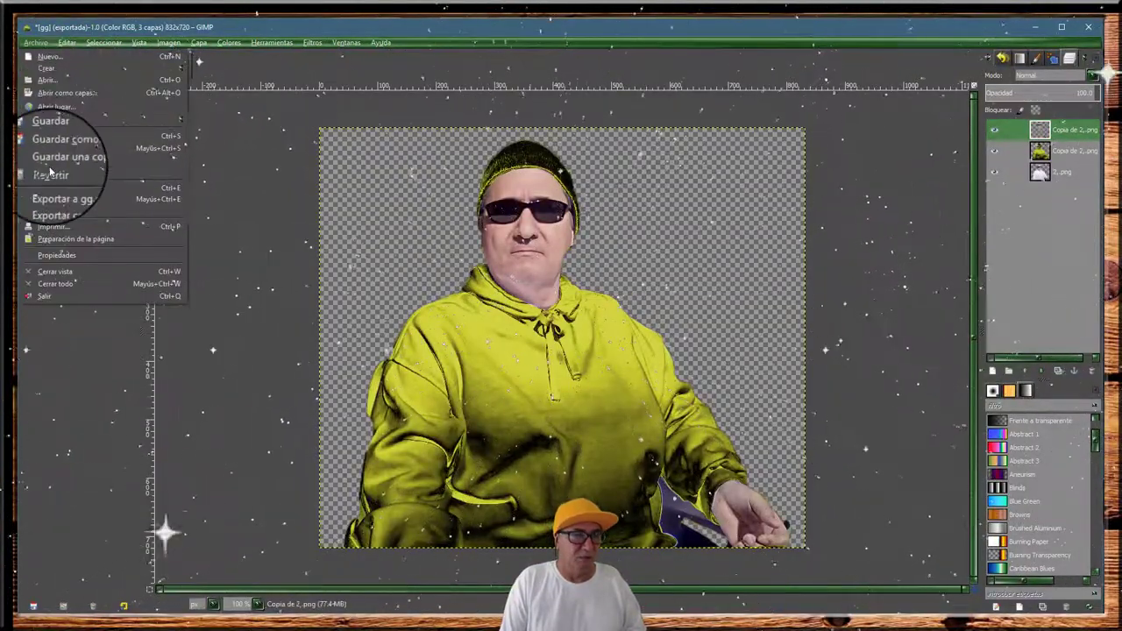
click(52, 199)
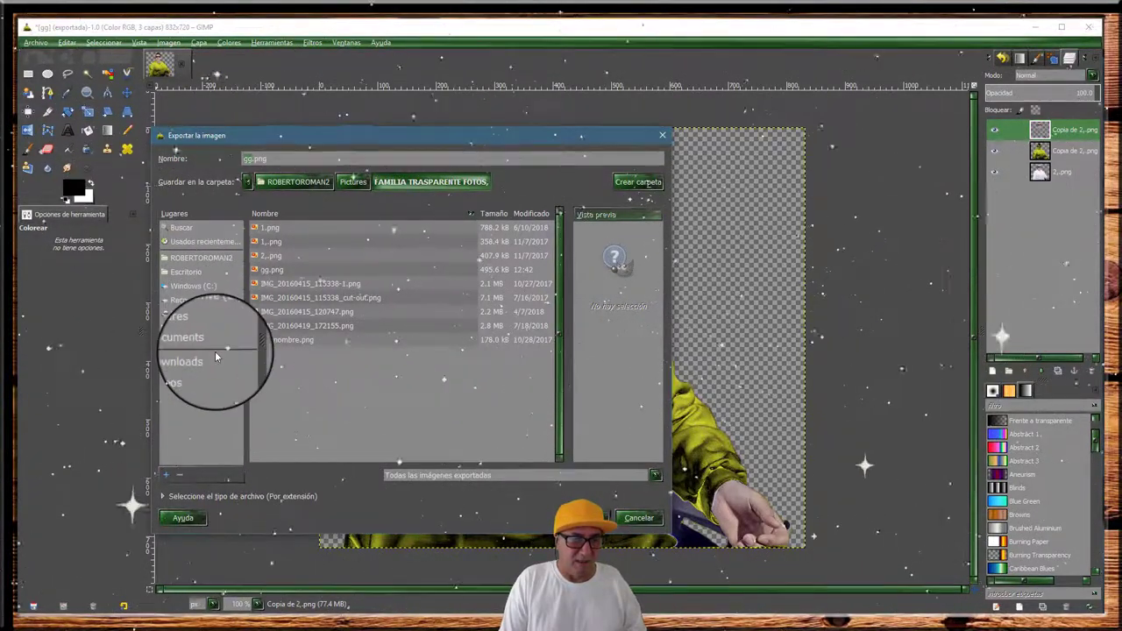
click(182, 361)
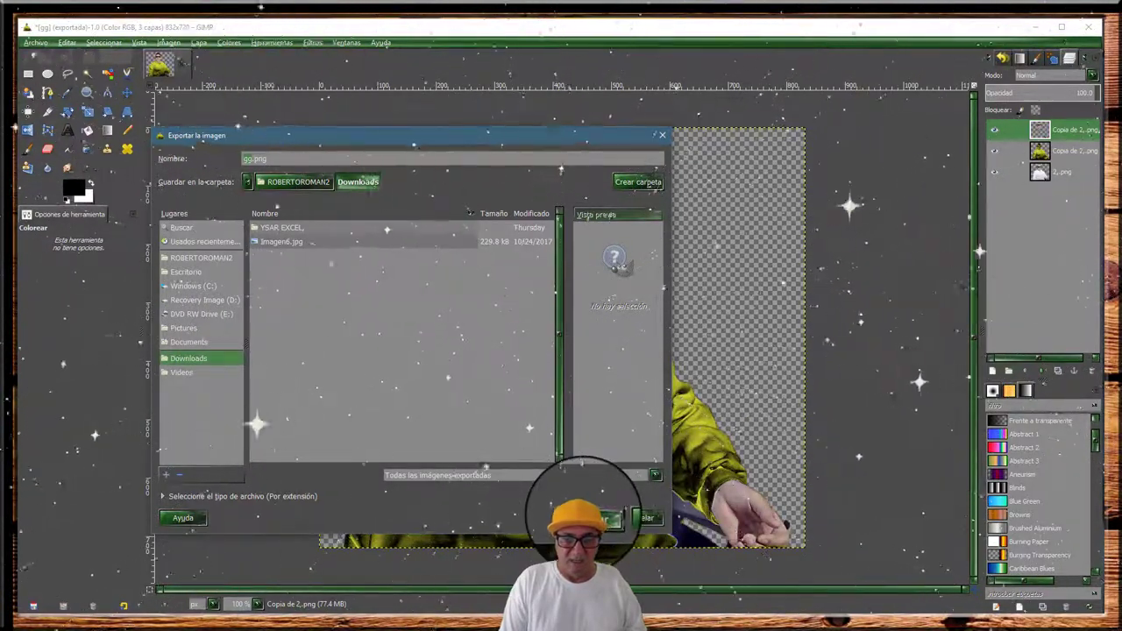
click(608, 518)
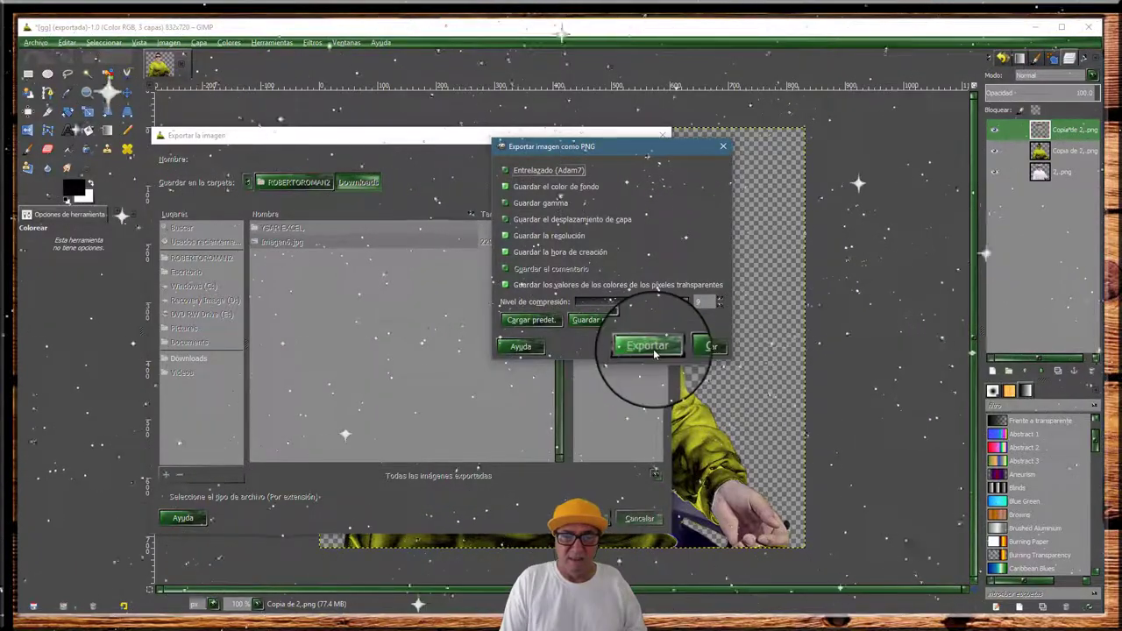
click(648, 346)
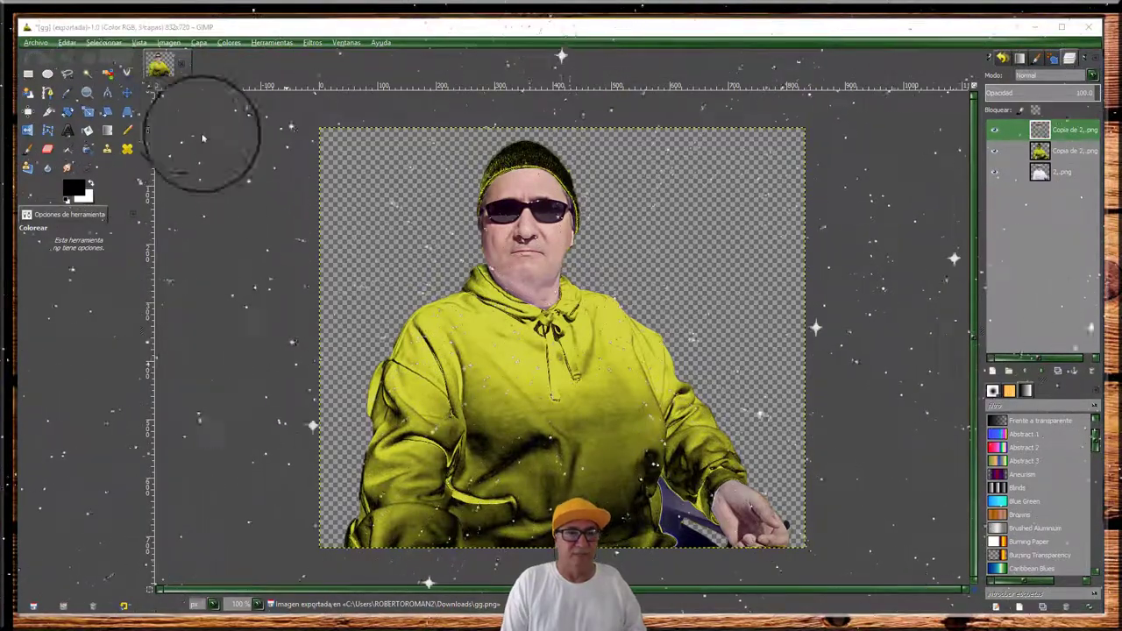
key(super+e)
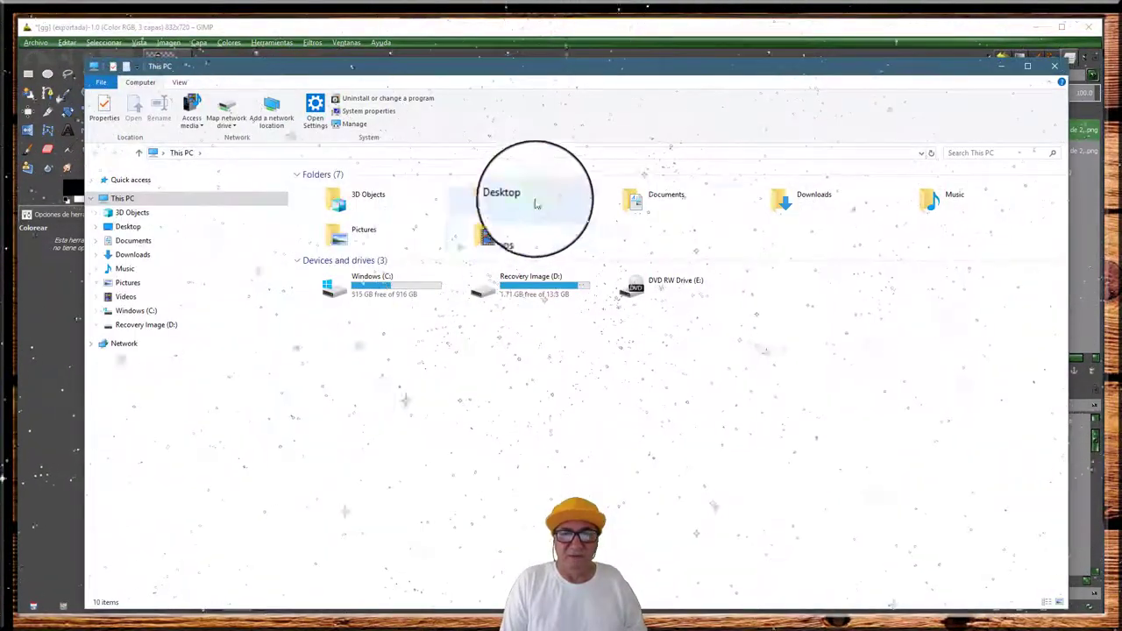
Step: Confirm gg.png is in Downloads, then close File Explorer
double_click(769, 199)
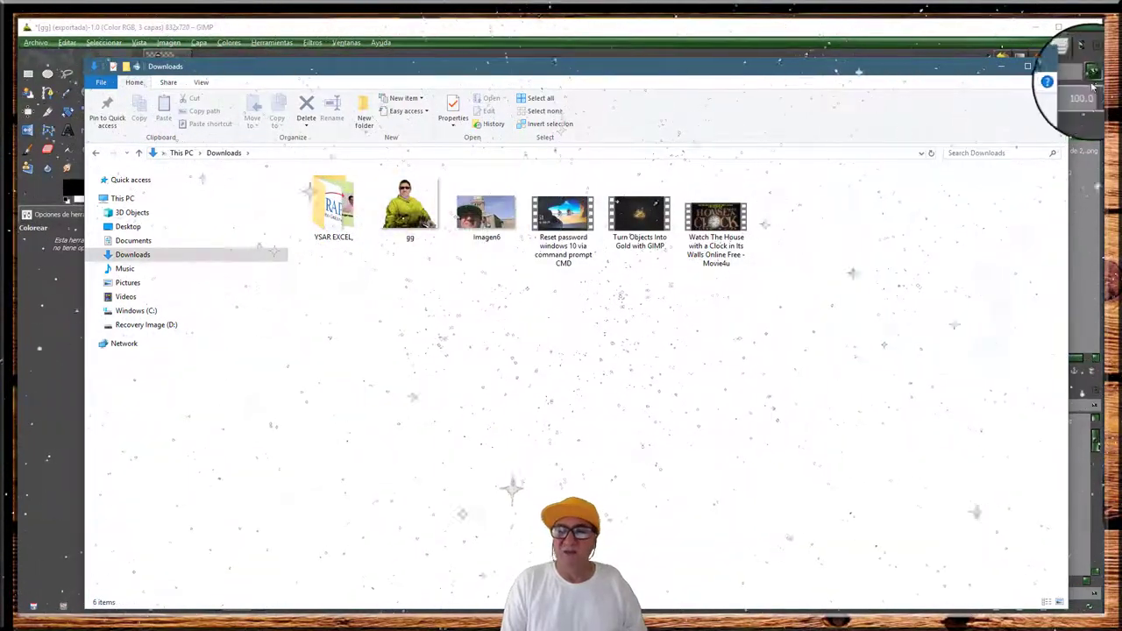
click(1054, 67)
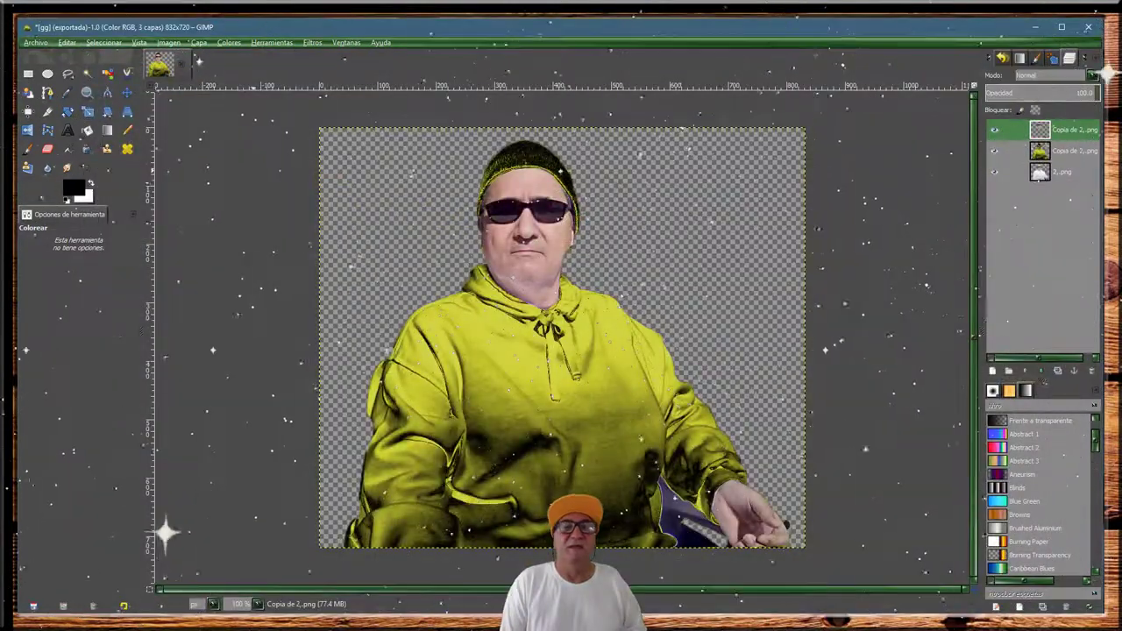